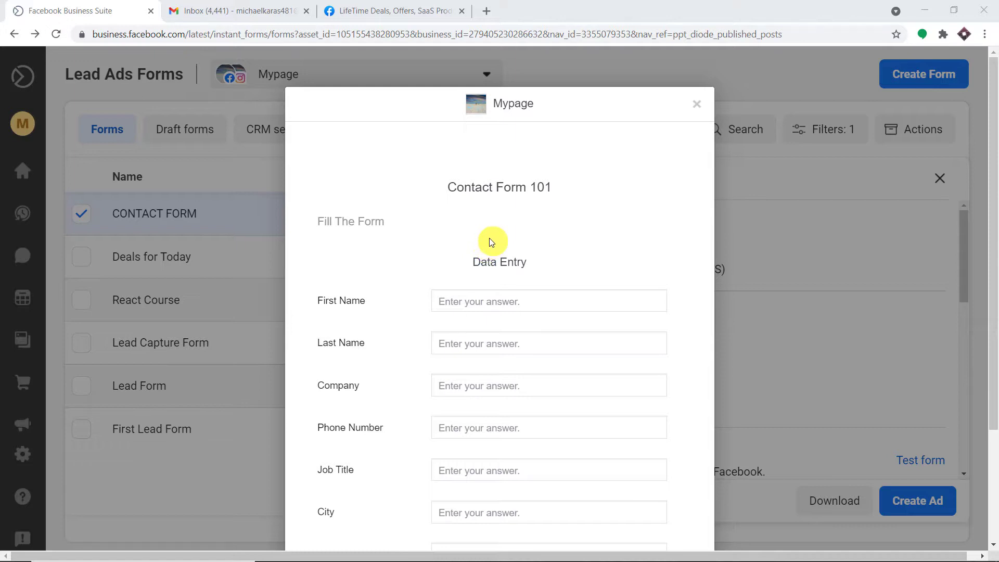
- Enter the lead's first and last name, and correct the company name to 'Space X'
scroll(489, 238, "down", 1)
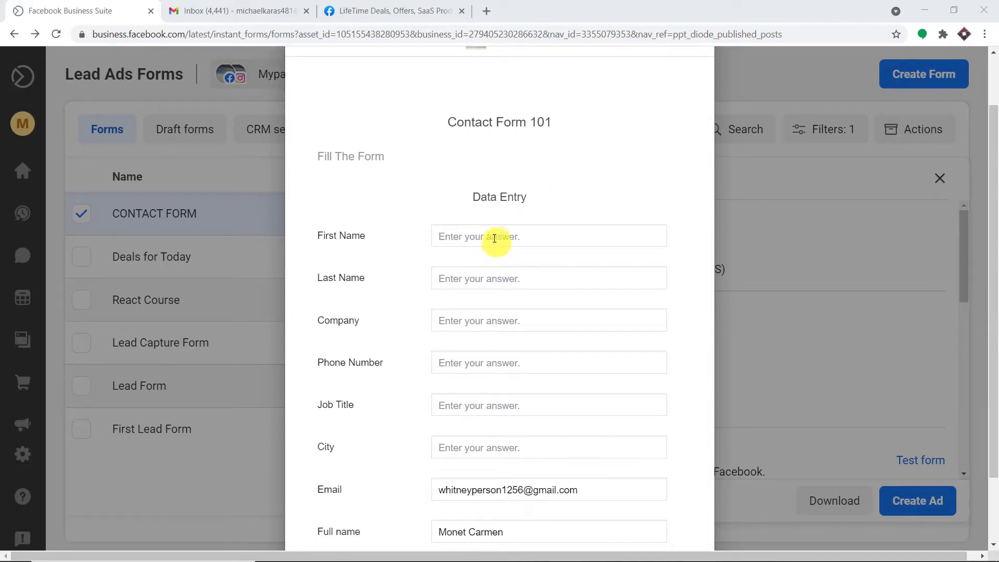
left_click(494, 237)
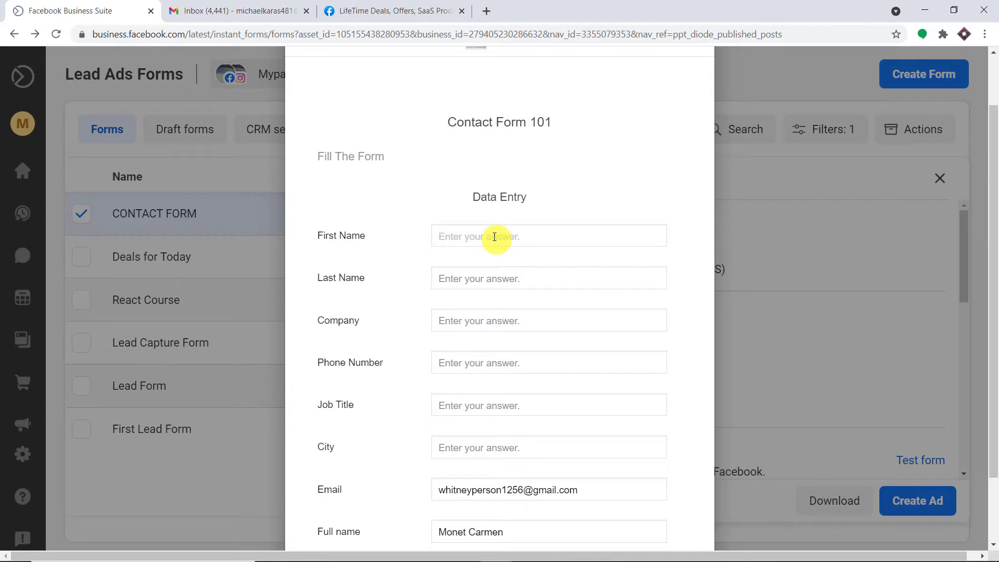
left_click(475, 273)
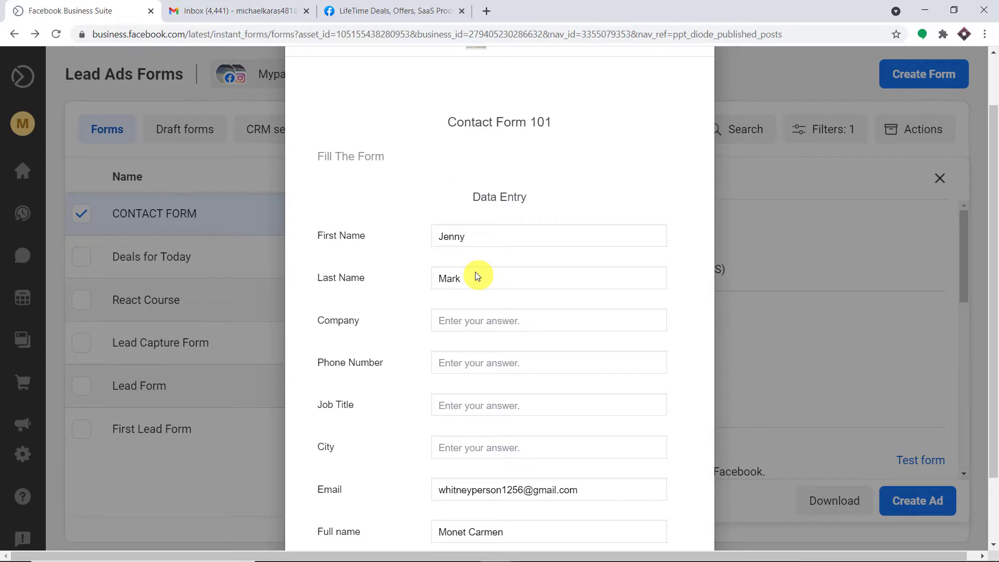
left_click(482, 319)
type("Spac X")
triple_click(463, 321)
type("e")
key("BackSpace")
type("Space X")
- Enter the phone number, correct the job title to 'Astronaut', and set city to 'Texas'
left_click(471, 364)
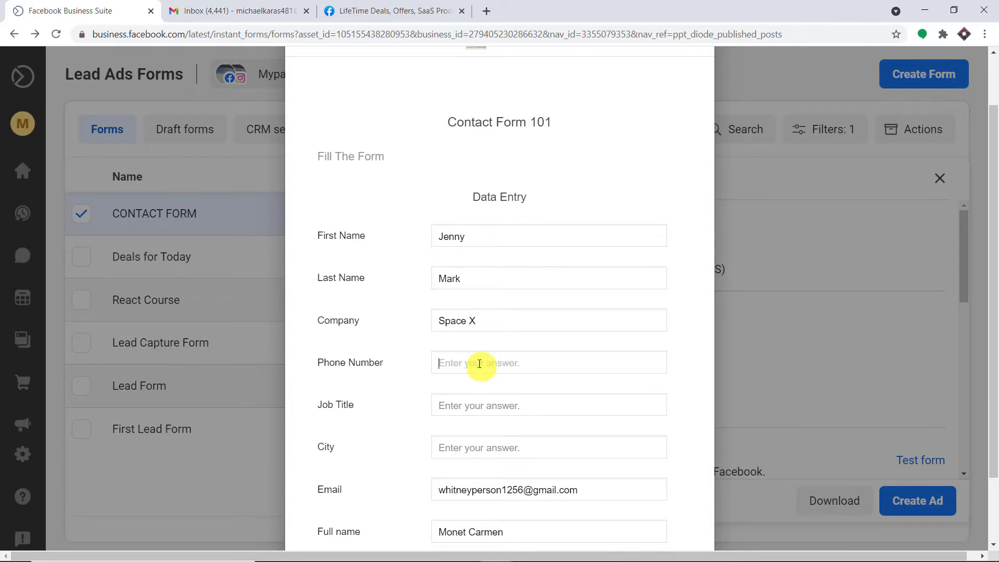
type("453746734")
left_click(483, 406)
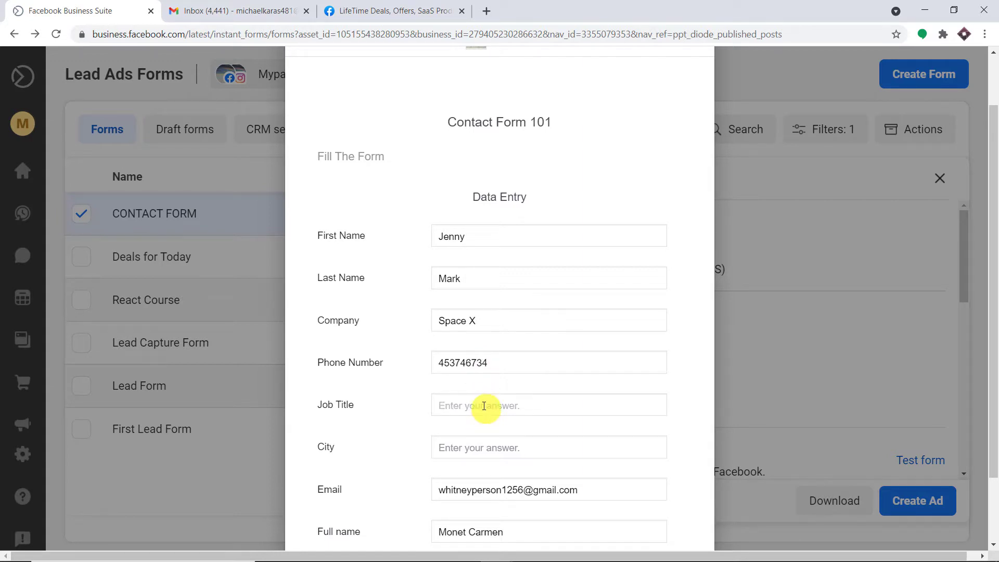
type("Astronuat")
right_click(471, 408)
left_click(515, 249)
scroll(509, 419, "down", 2)
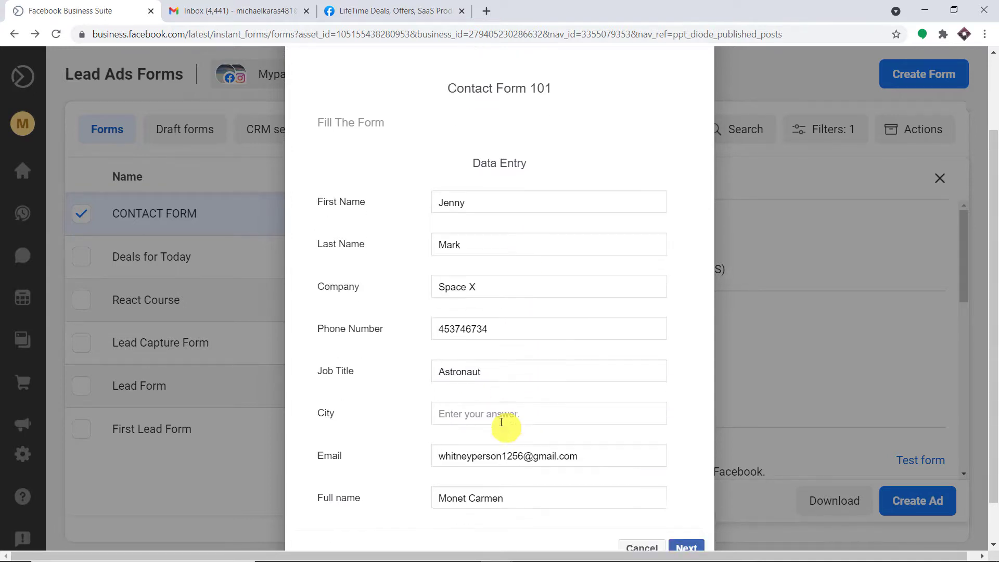
left_click(468, 360)
type("Texas")
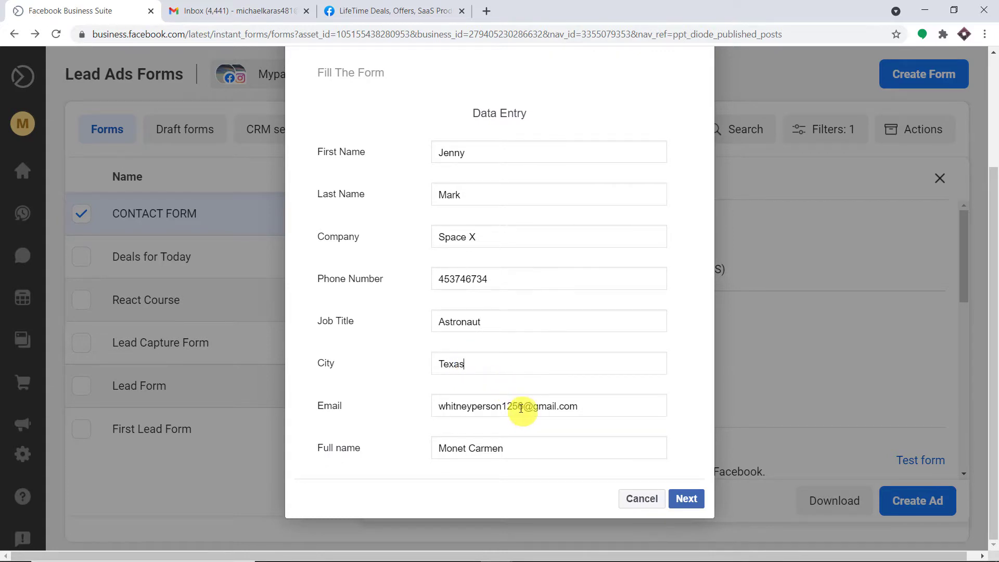
- Replace the prefilled e-mail user name and full name with the sample contact's details
left_click_drag(523, 405, 407, 405)
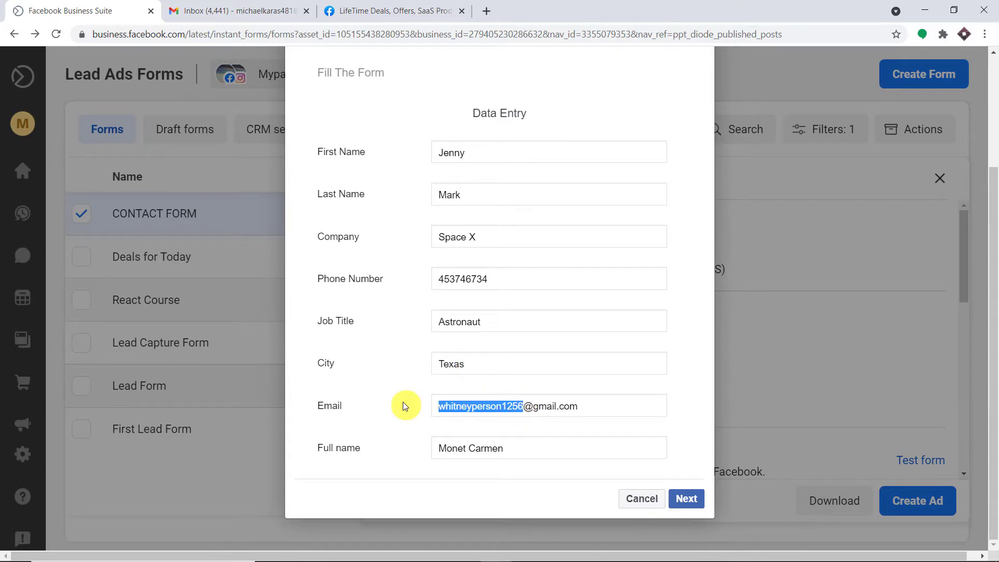
key("BackSpace")
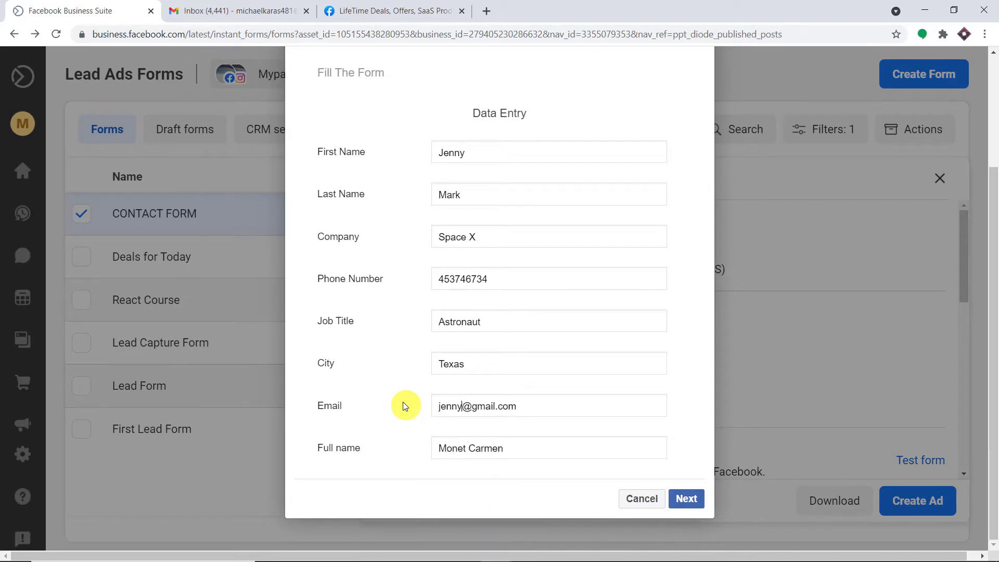
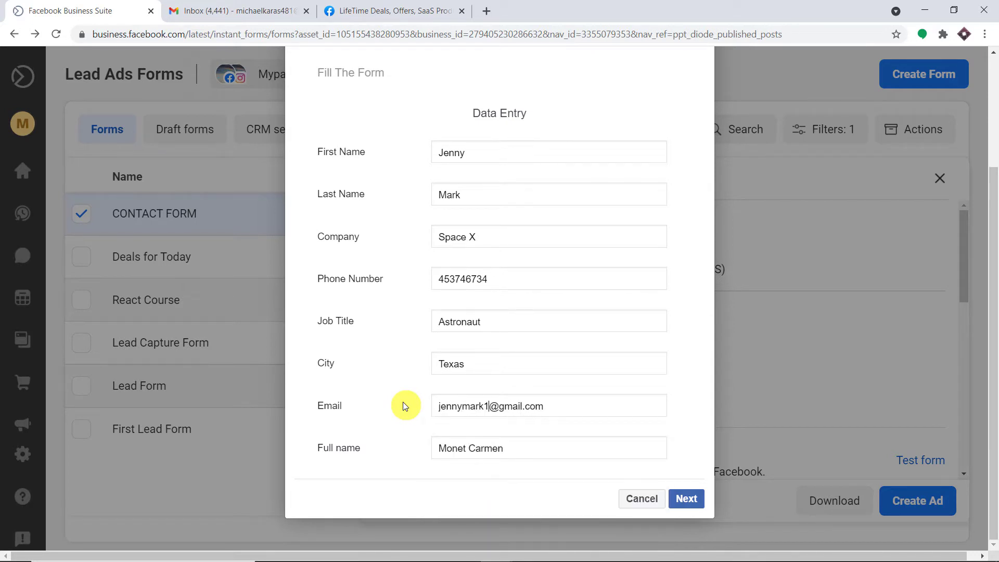
left_click_drag(523, 447, 416, 449)
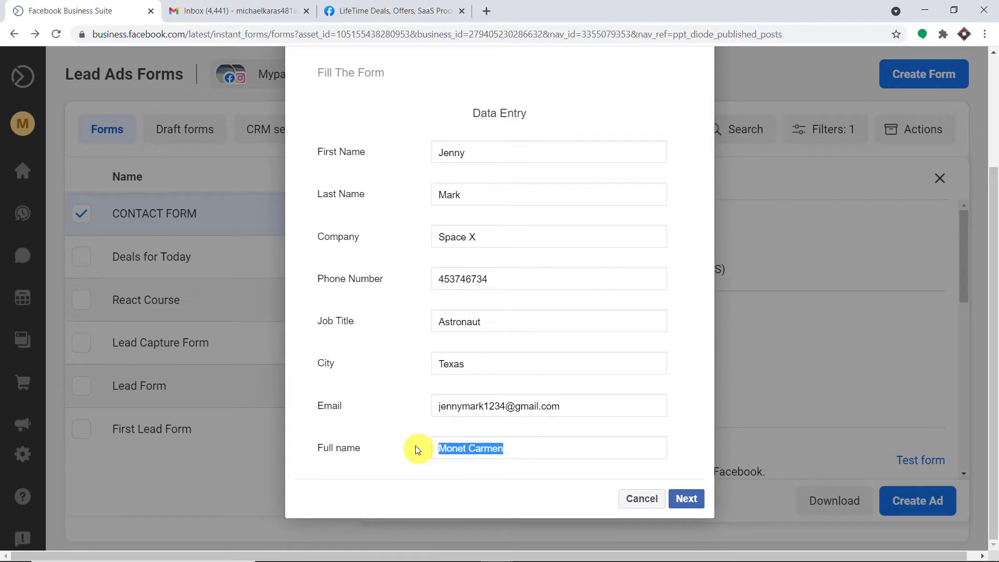
key("BackSpace")
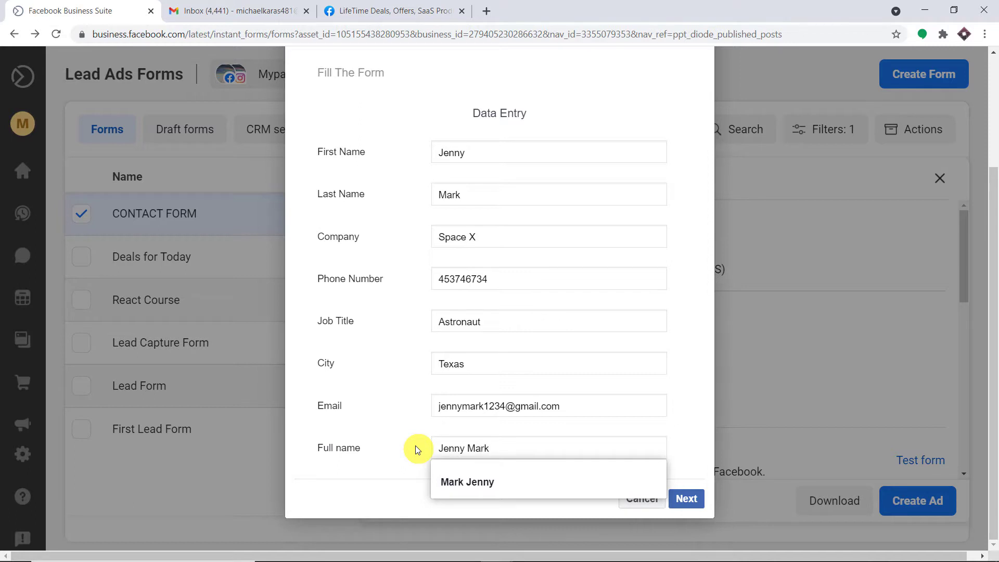
left_click(402, 440)
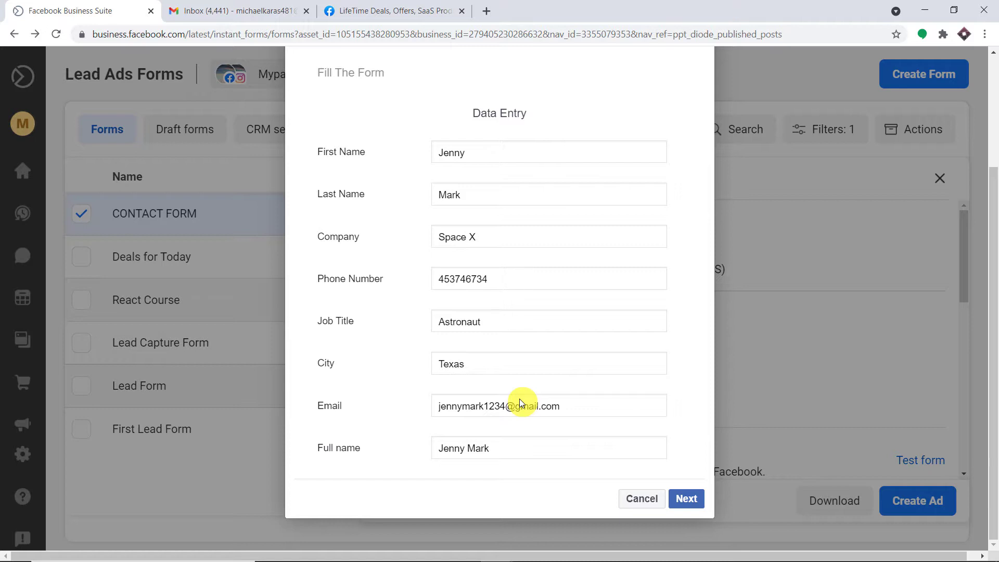
- Go to the Terms and Conditions step and submit the test lead
left_click(681, 500)
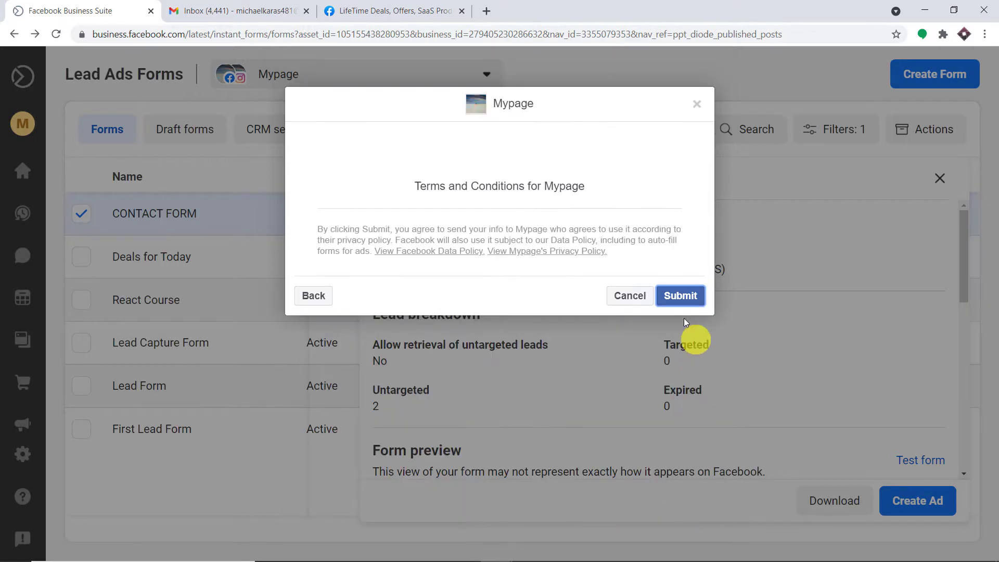
left_click(680, 297)
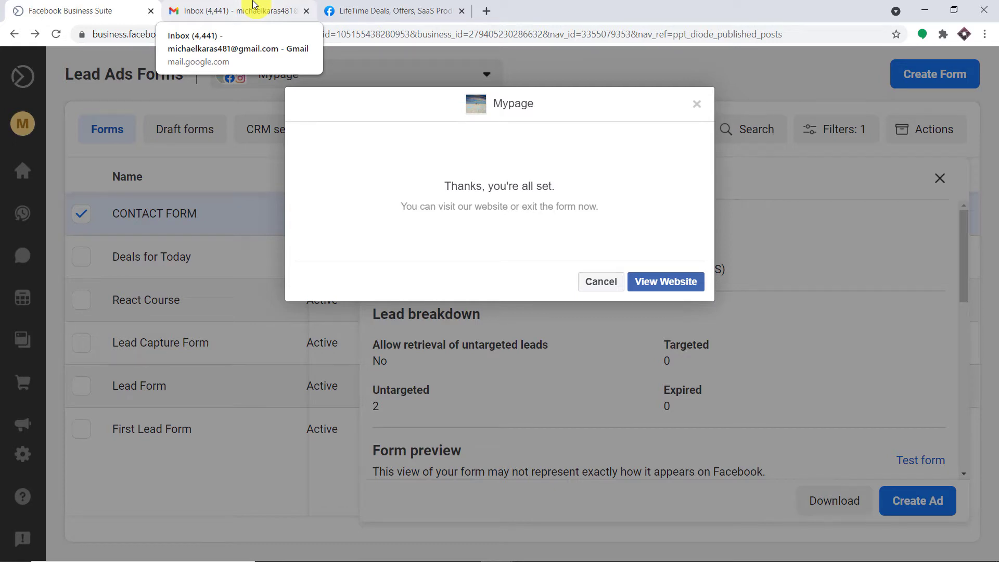
- Open the newest 'New Leads' email from LEAD GENERATOR in the Gmail inbox
left_click(254, 4)
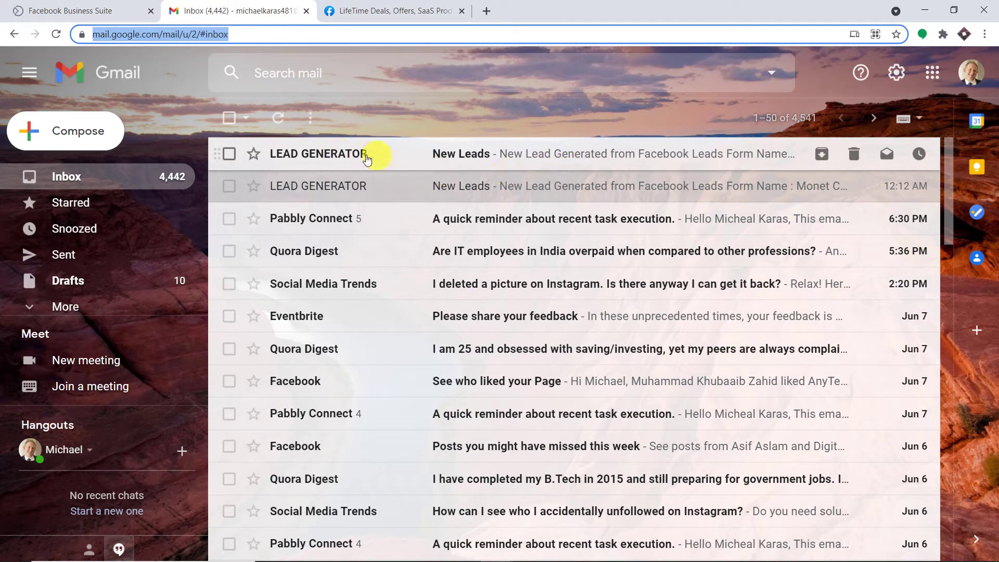
left_click(455, 155)
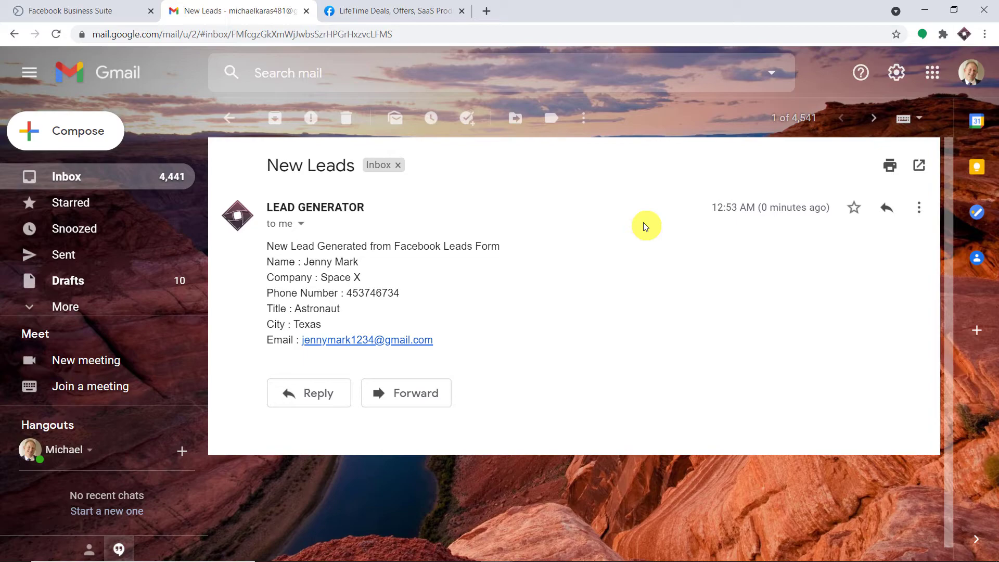
- Go to pabbly.com, open the Connect product page and sign in to reach All Apps
left_click(486, 10)
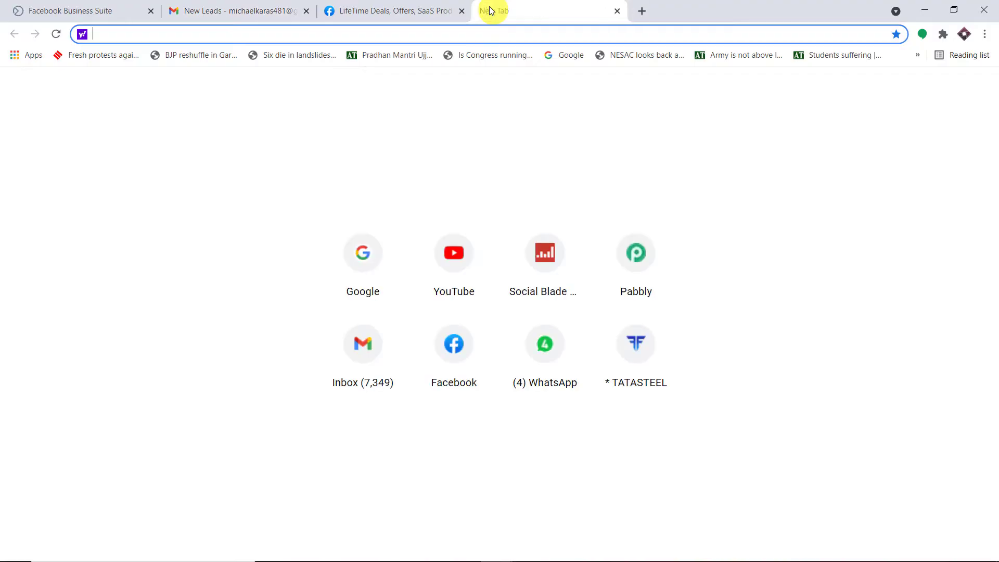
type("pabbly.com")
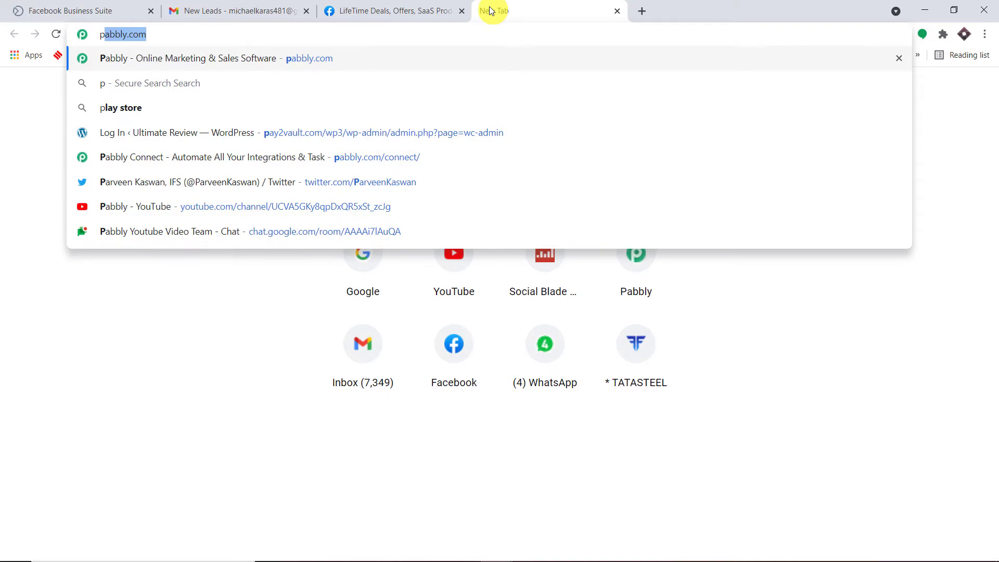
key("Return")
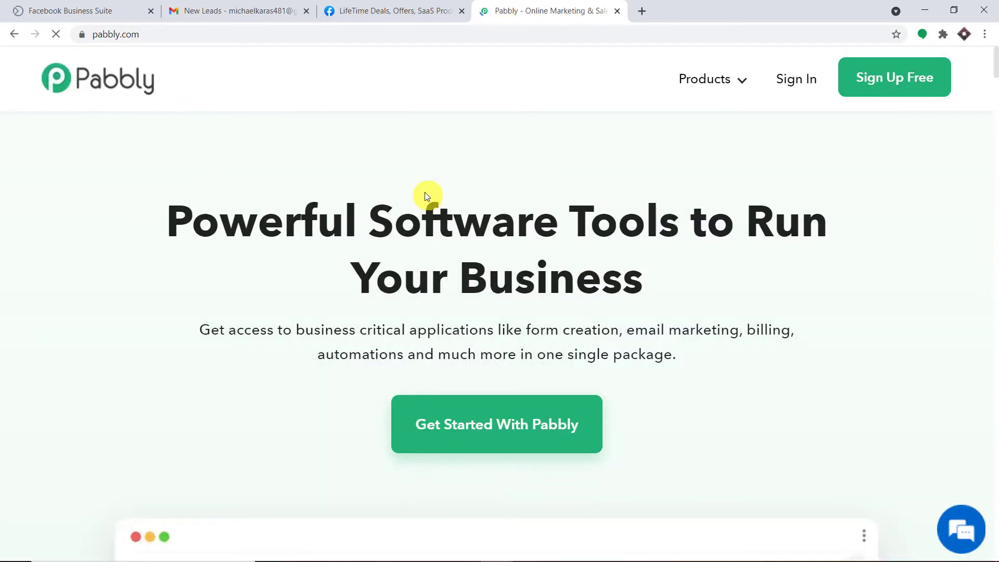
mouse_move(714, 83)
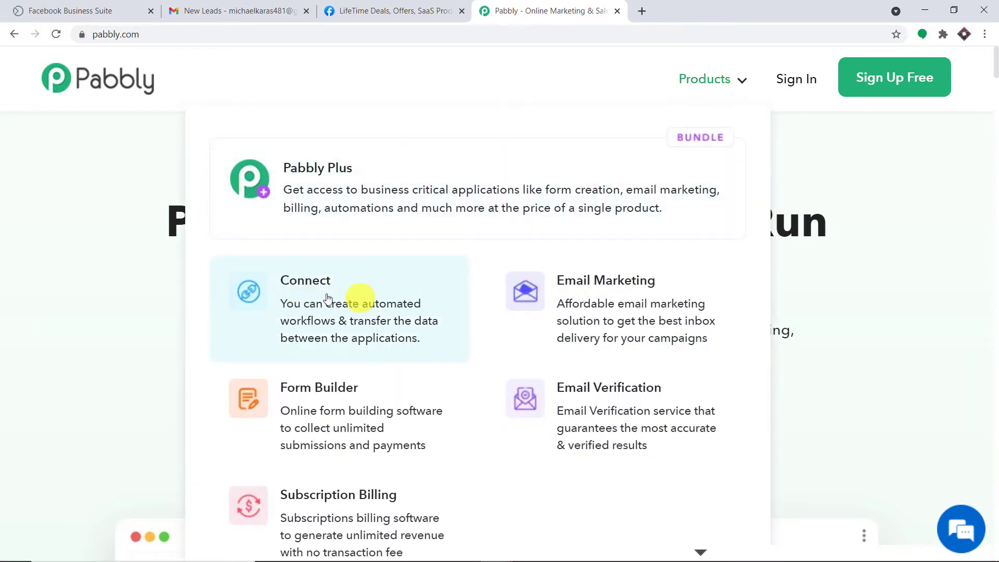
left_click(309, 300)
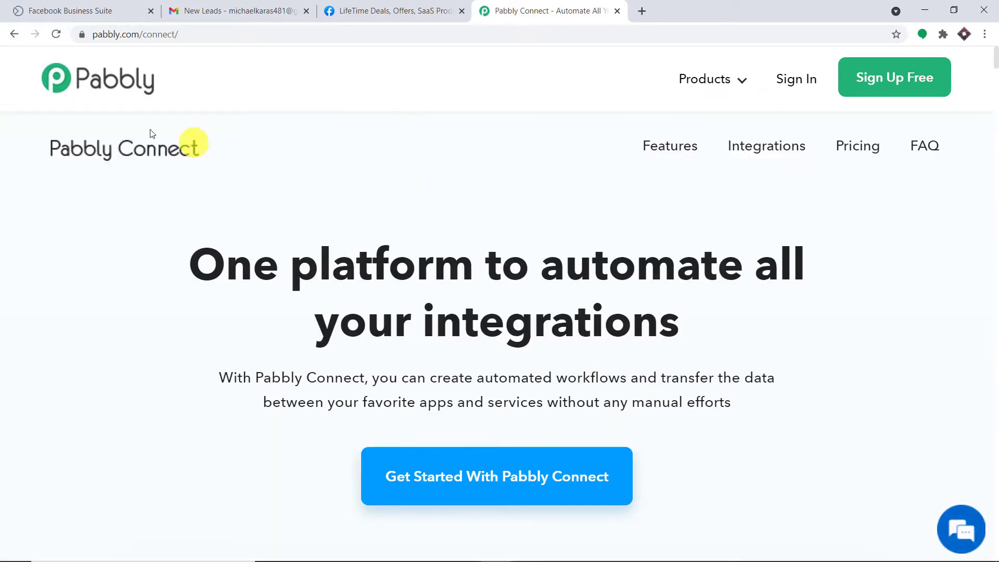
left_click(793, 84)
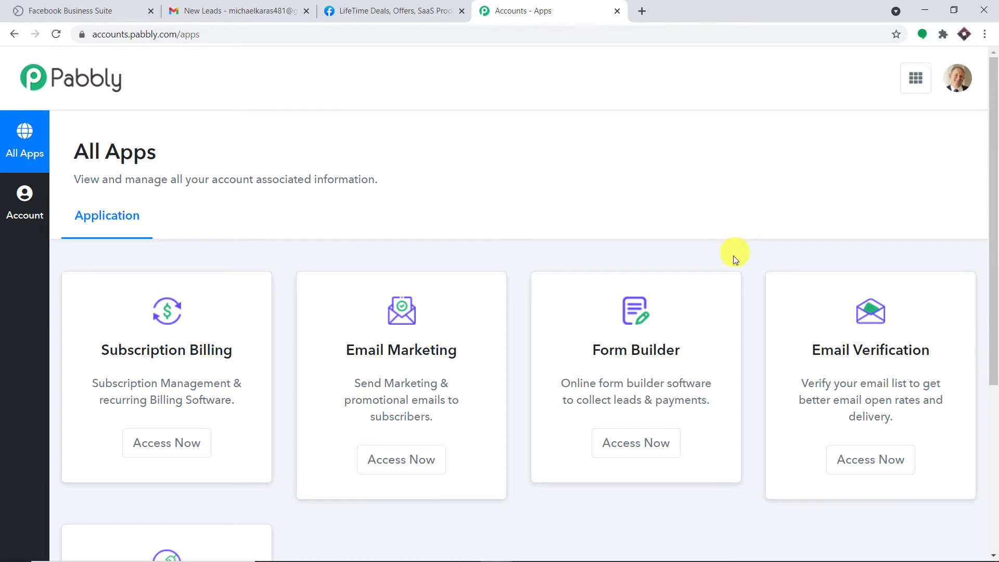
scroll(745, 289, "down", 5)
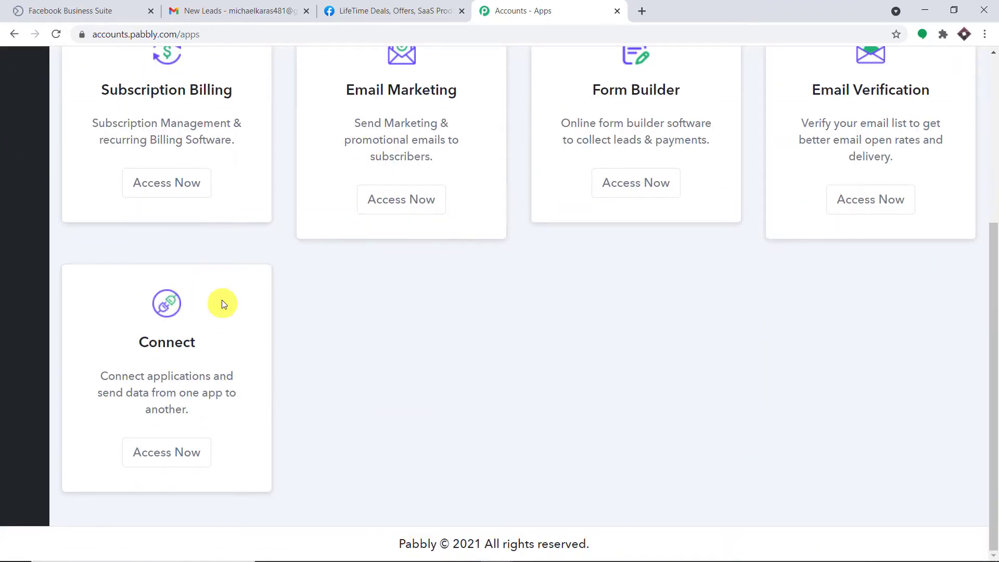
- Launch Connect from its card and name a new workflow 'Facebook to Gmail'
left_click(183, 452)
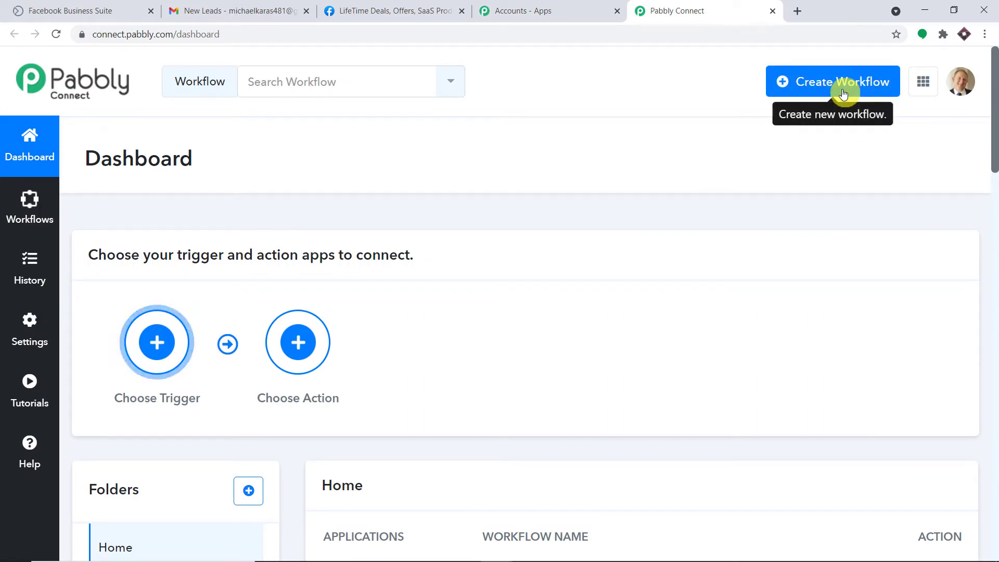
left_click(843, 94)
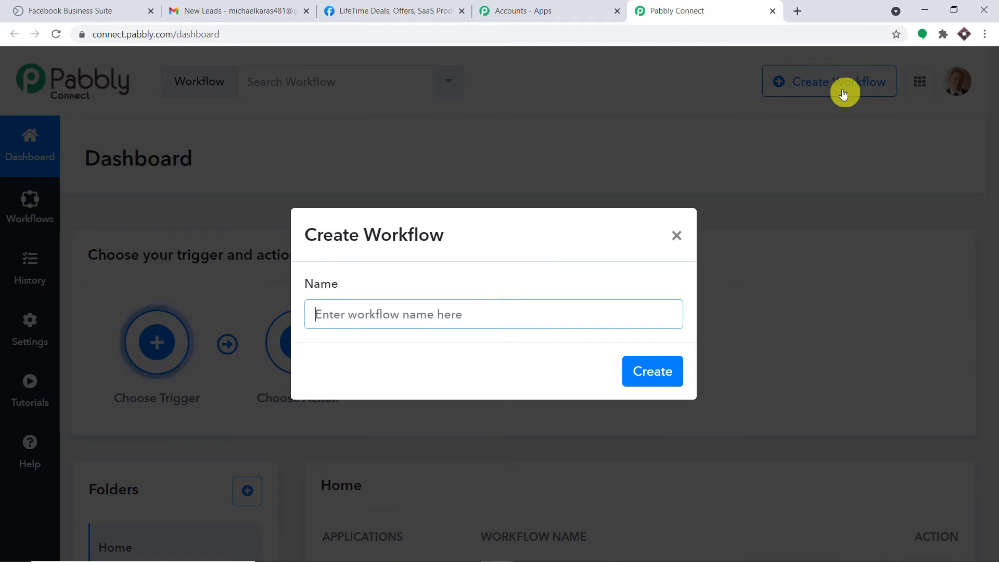
type("Faceb")
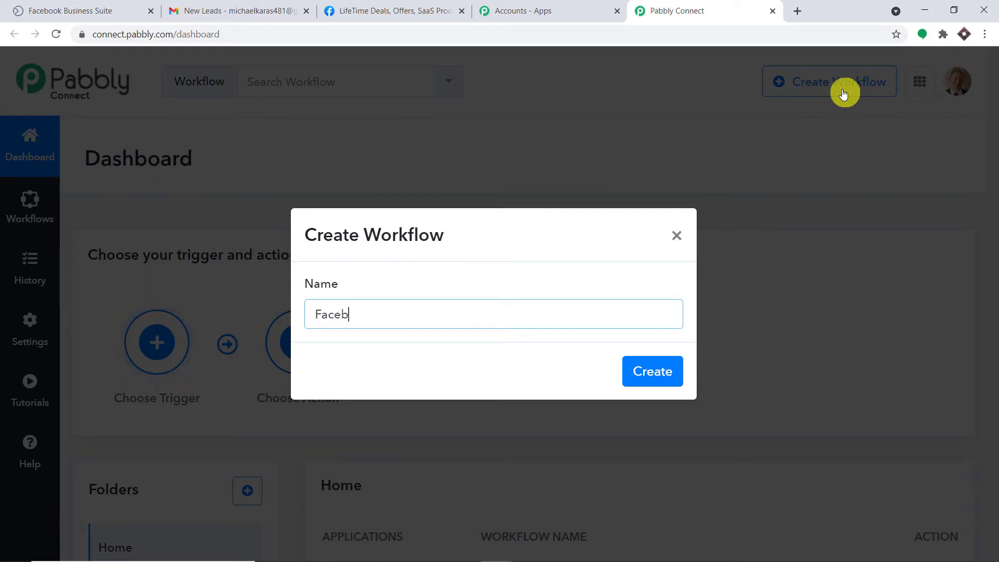
type("ook to Gm")
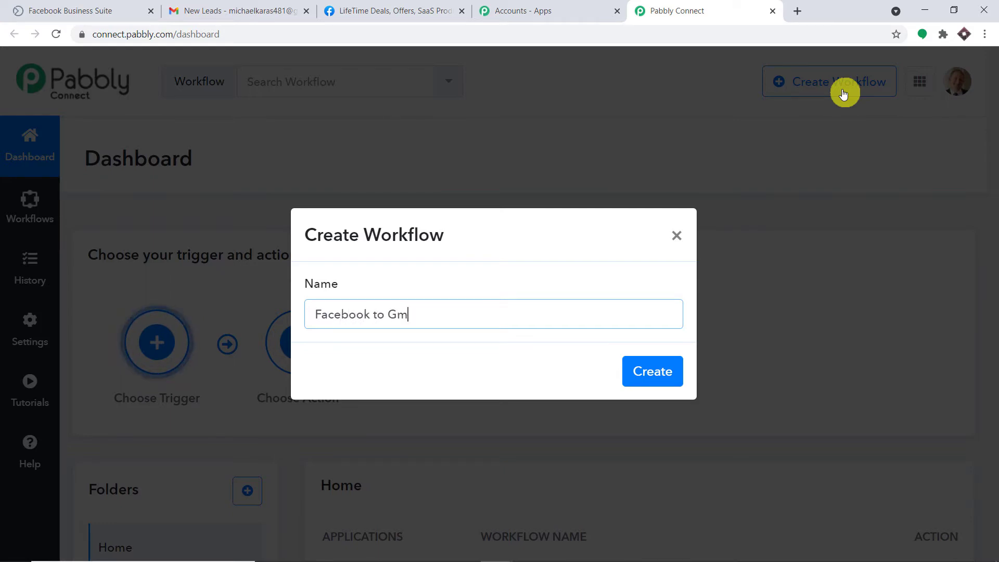
type("ail")
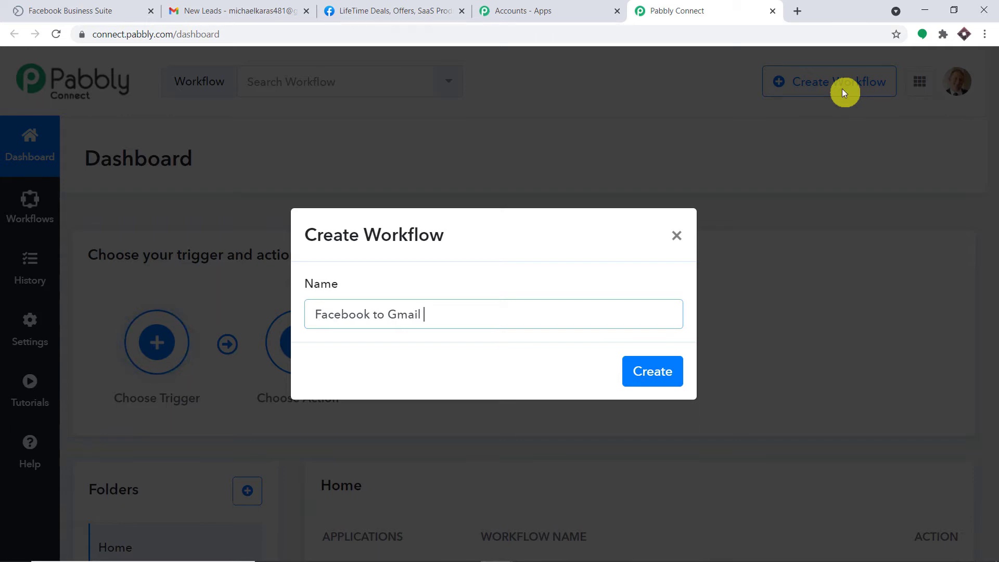
- Create the workflow and pick Facebook Lead Ads as the trigger app
left_click(674, 368)
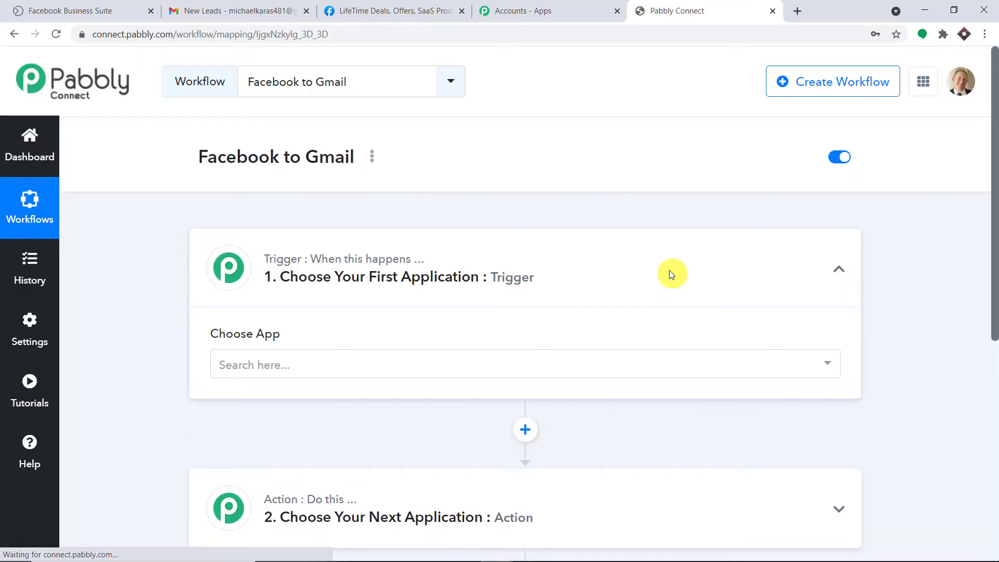
scroll(656, 265, "down", 3)
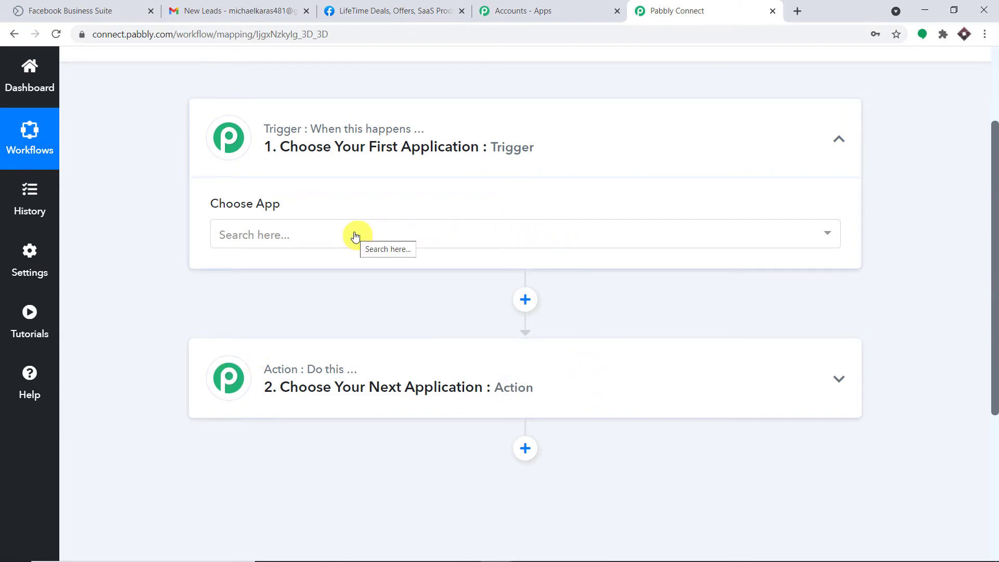
left_click(356, 237)
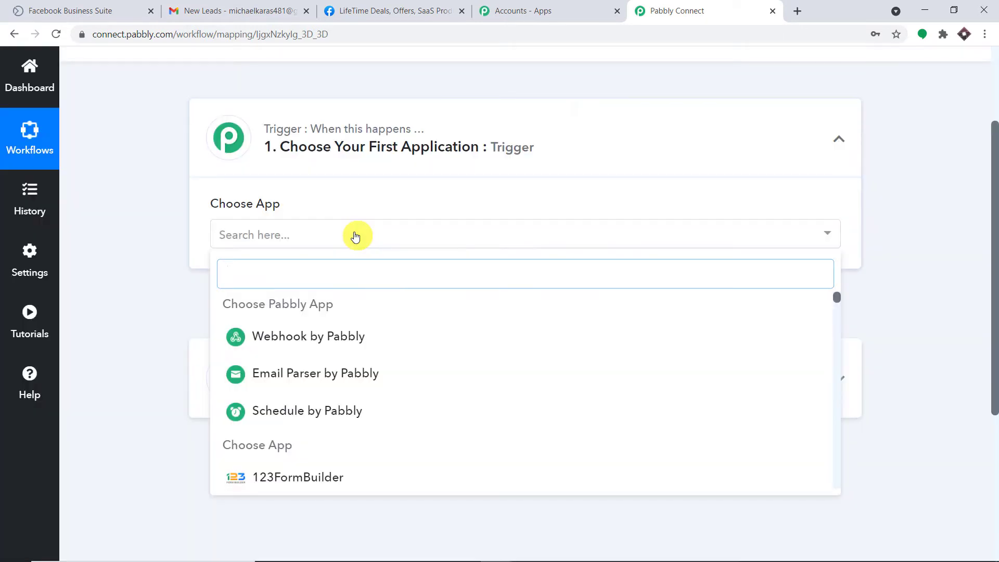
type("face")
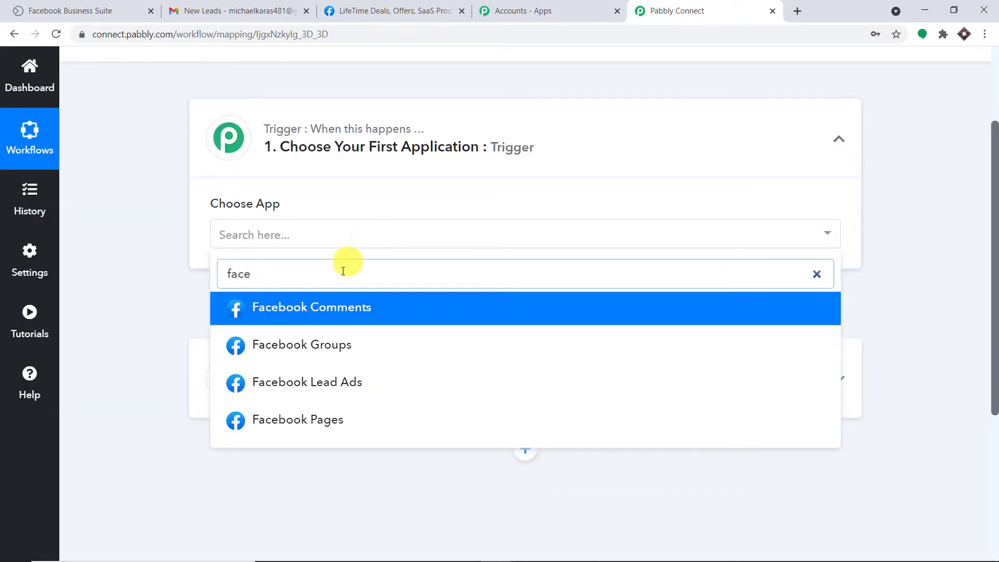
left_click(348, 385)
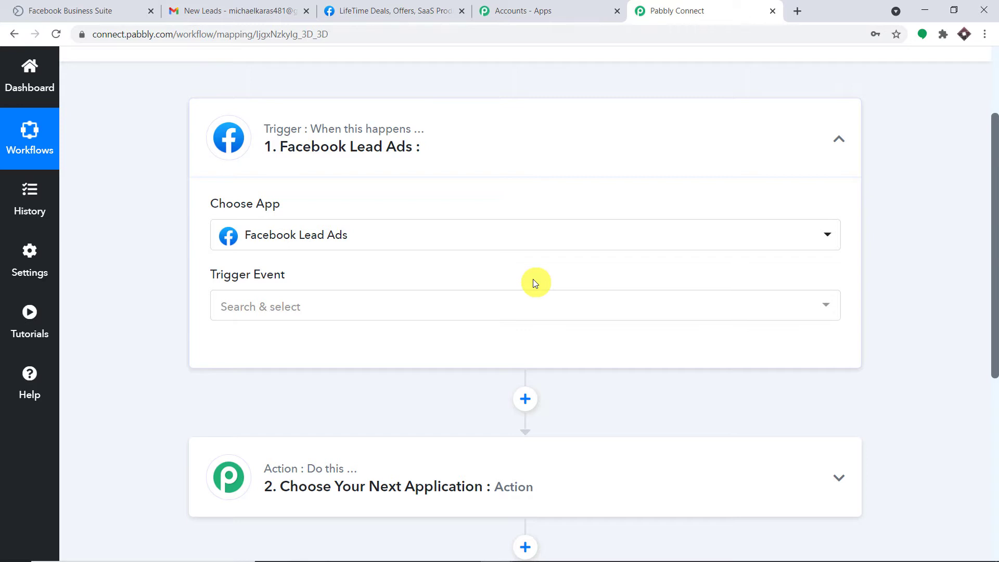
- Set the trigger event to New Lead
left_click(405, 306)
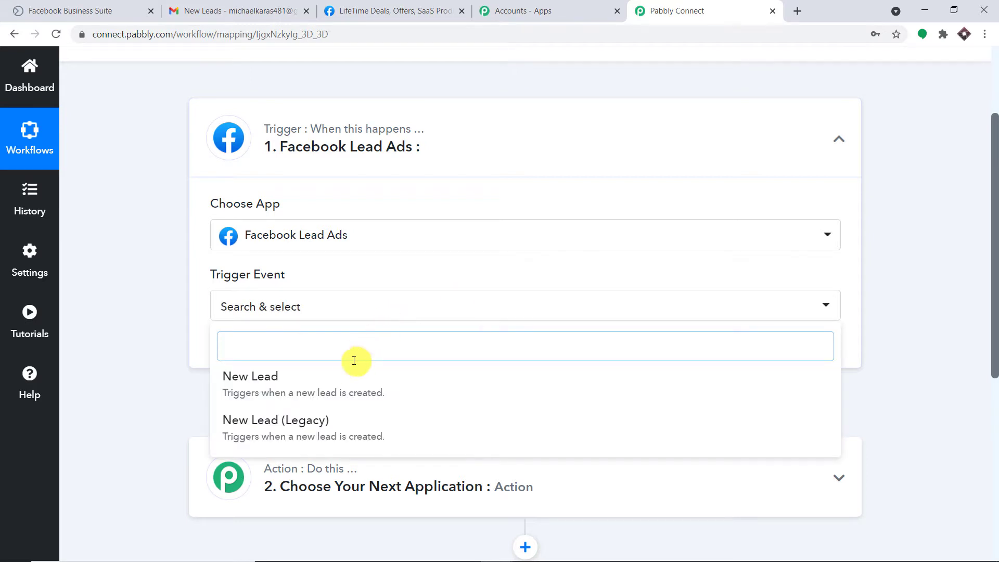
left_click(342, 379)
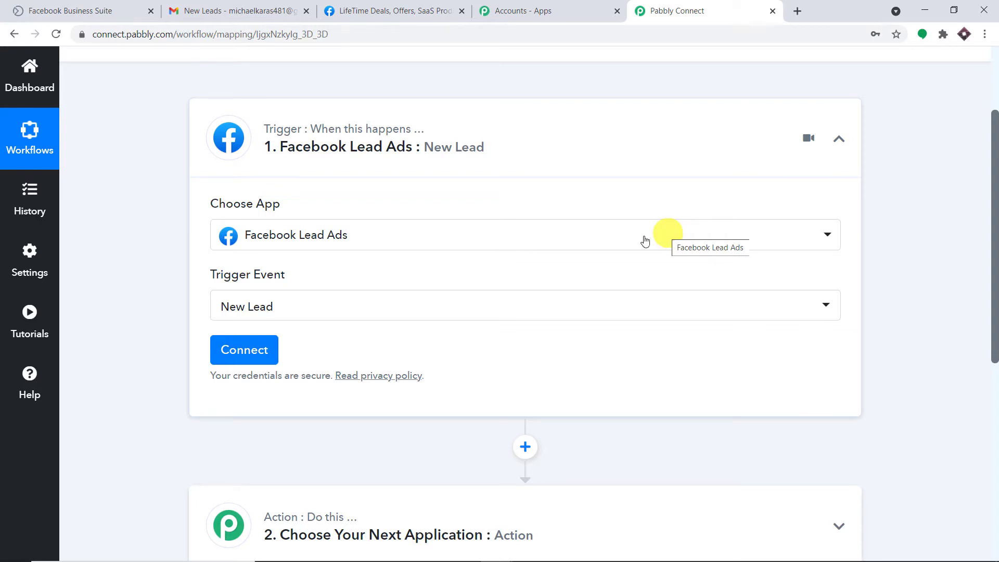
left_click(447, 315)
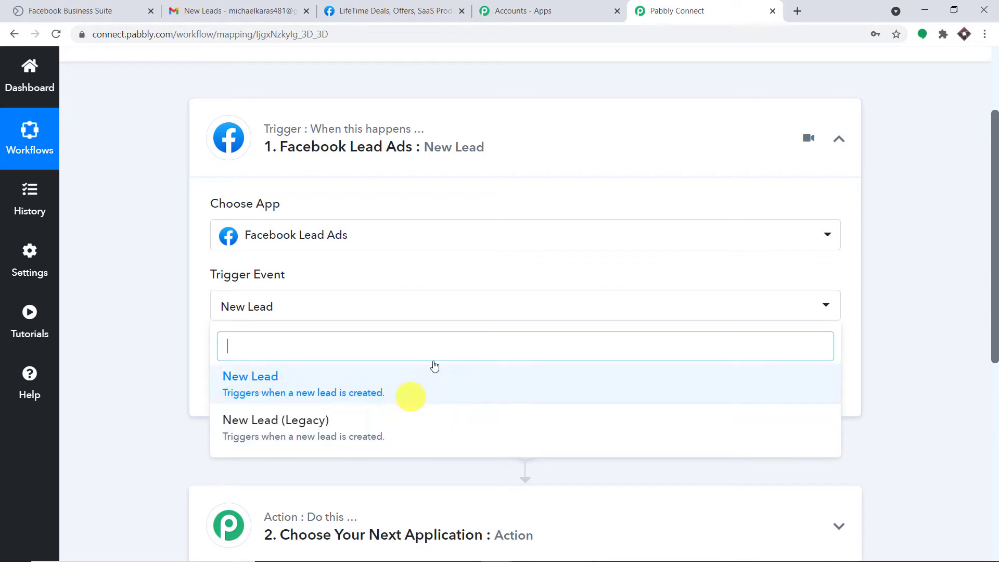
left_click(515, 278)
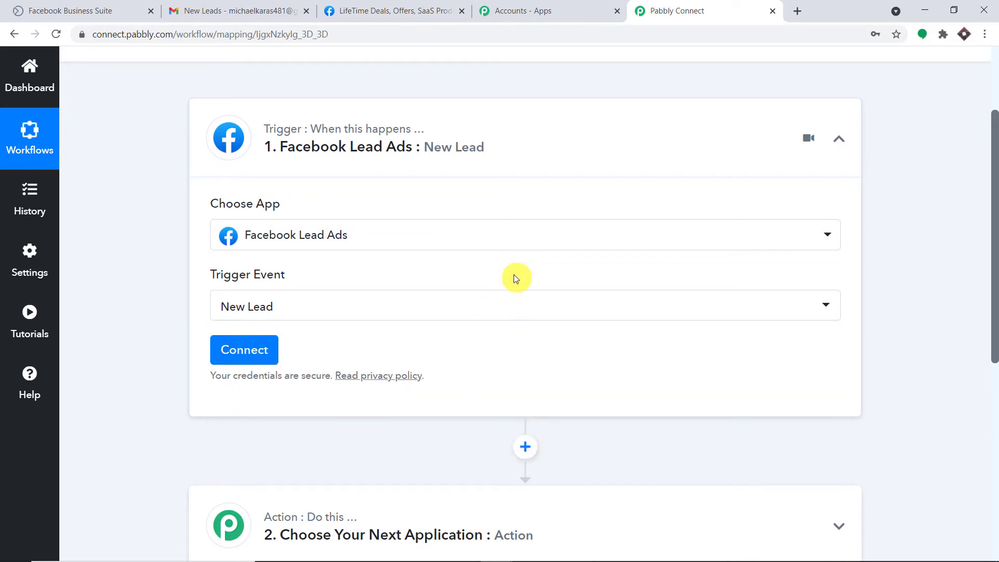
left_click(6, 386)
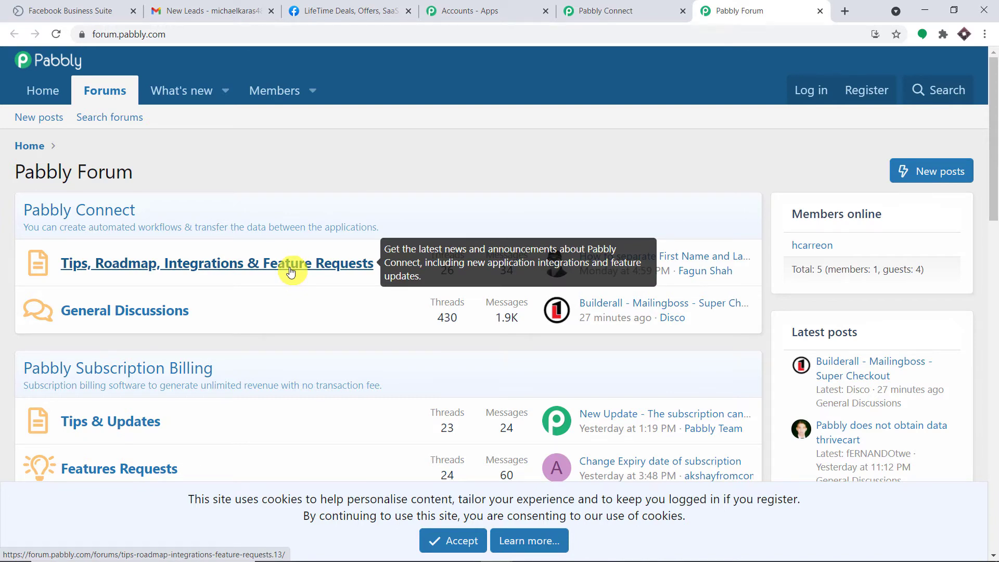
left_click(820, 10)
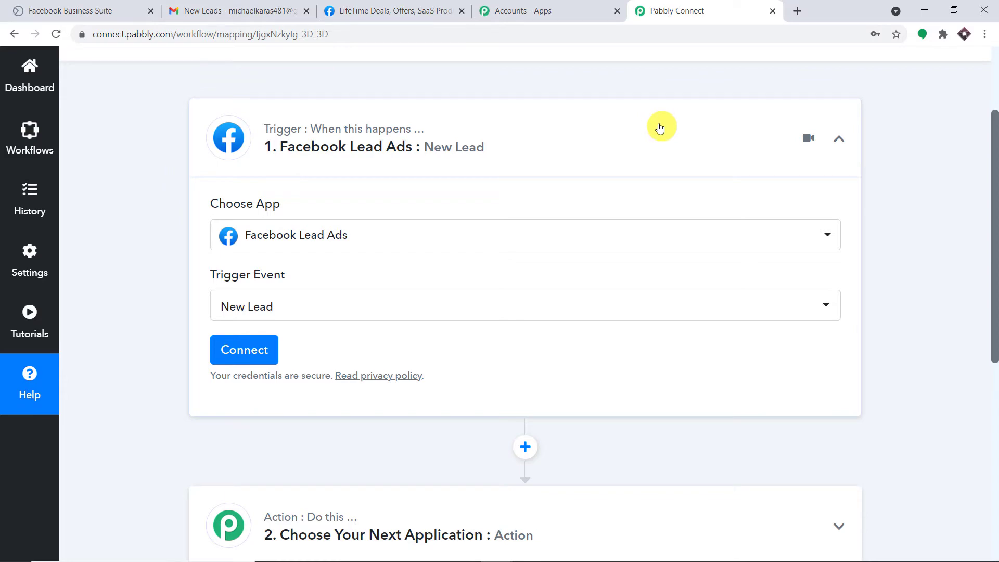
- Authorize a Facebook Lead Ads connection and close the success message
left_click(259, 349)
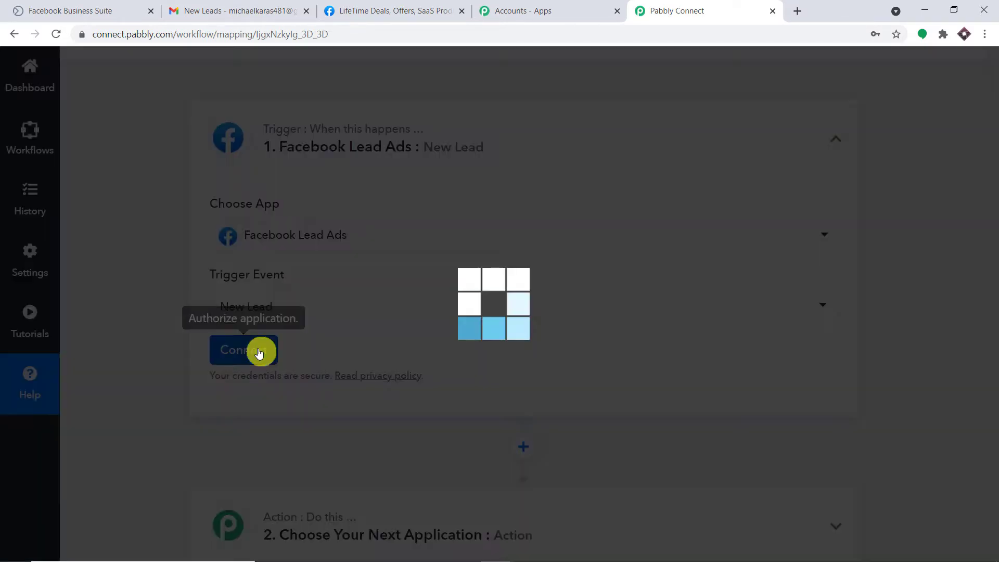
scroll(696, 223, "down", 1)
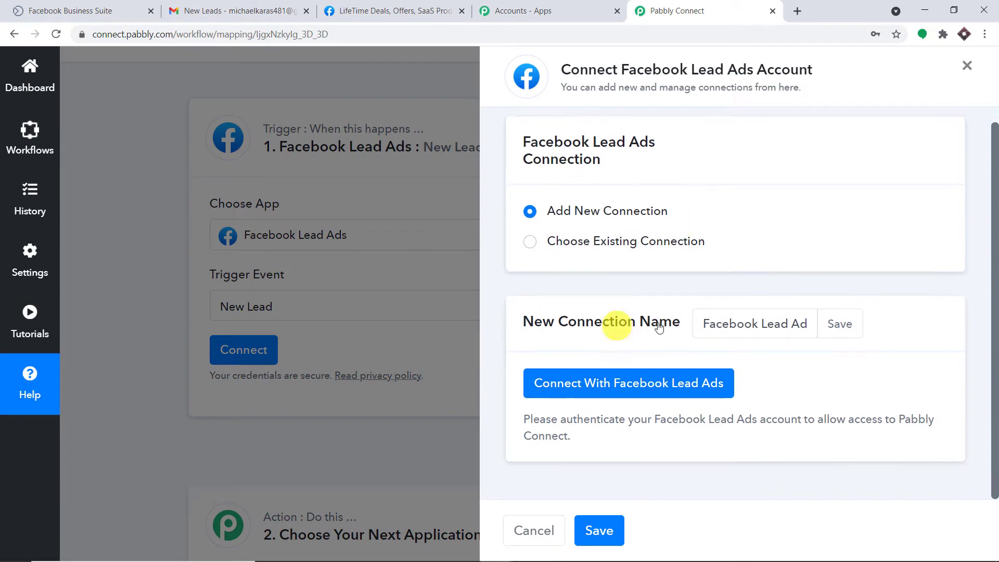
left_click(604, 383)
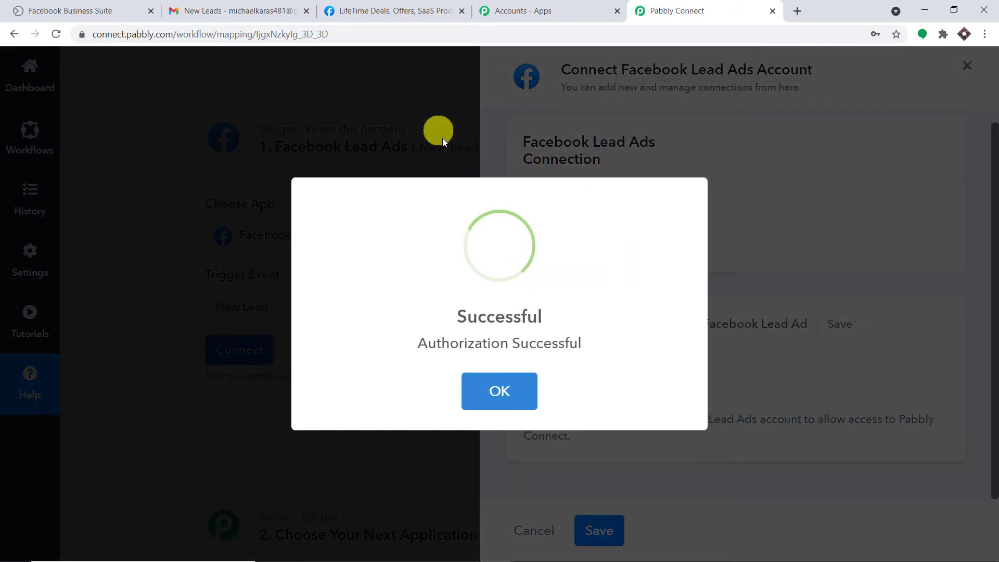
left_click(499, 390)
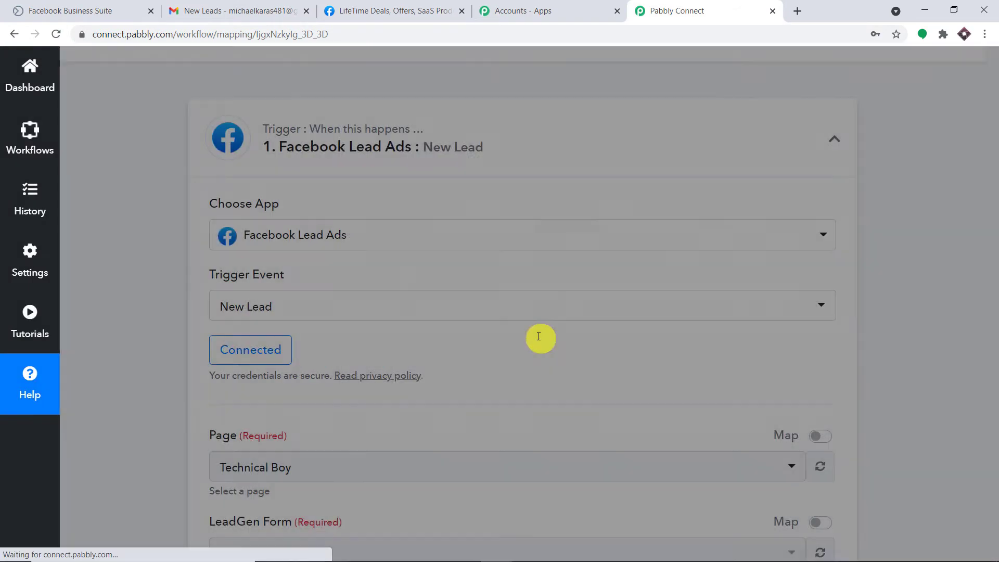
scroll(629, 268, "down", 4)
- Browse the Page dropdown's Facebook pages, then switch to the LifeTime Deals group tab
scroll(633, 265, "down", 1)
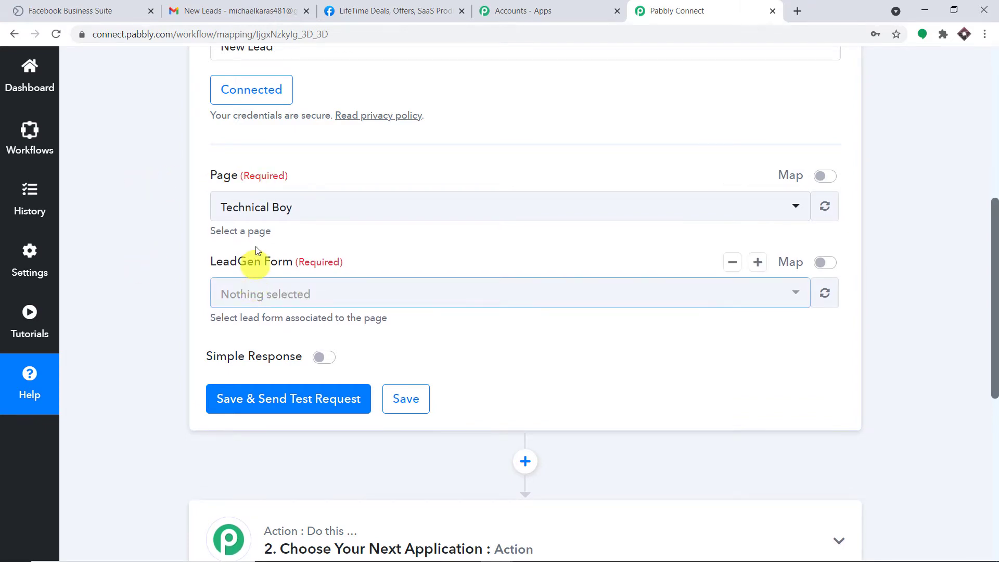
left_click(300, 212)
scroll(400, 320, "down", 8)
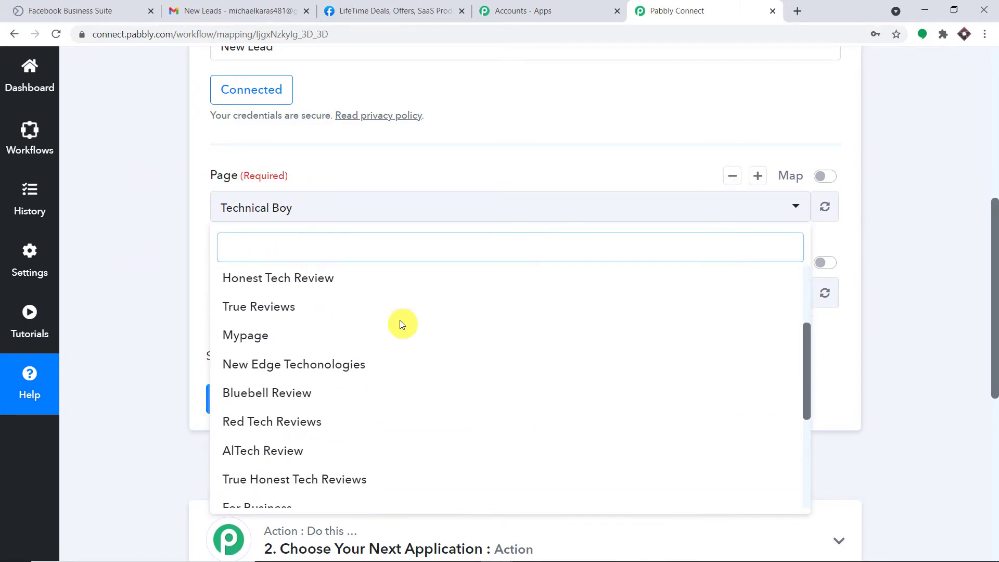
scroll(403, 329, "up", 5)
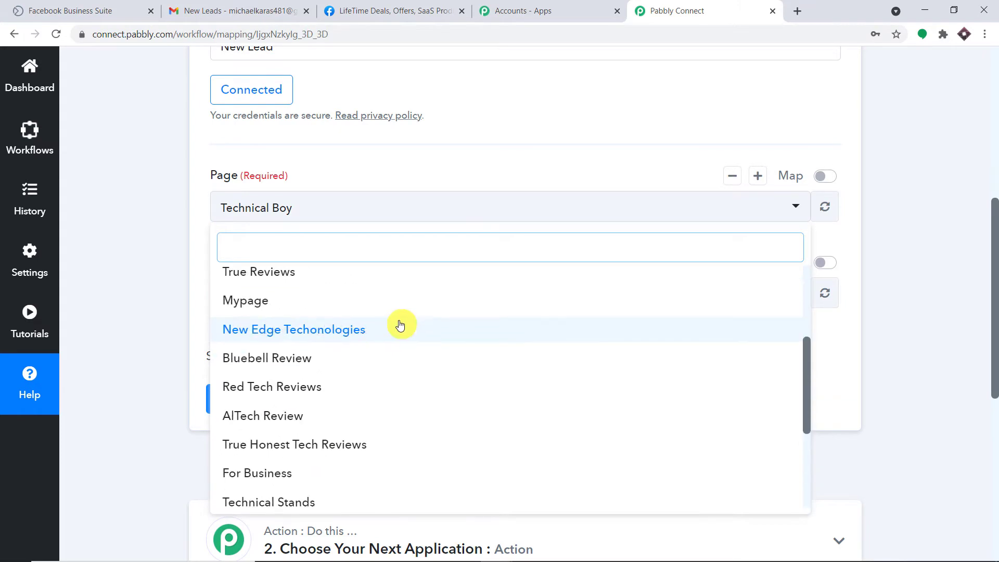
left_click(361, 10)
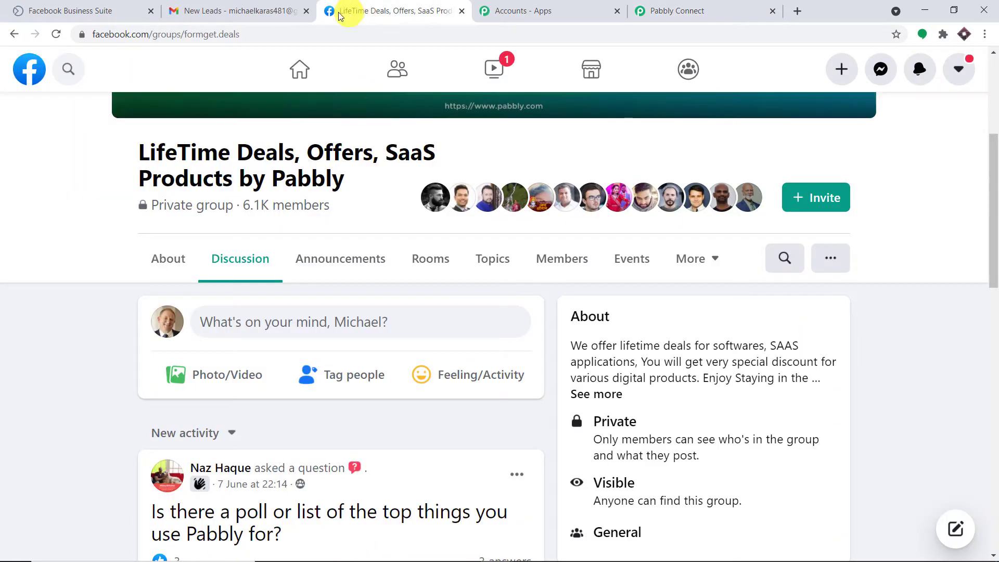
- Review the 21 managed pages under Facebook Pages, then return to Pabbly Connect
left_click(27, 70)
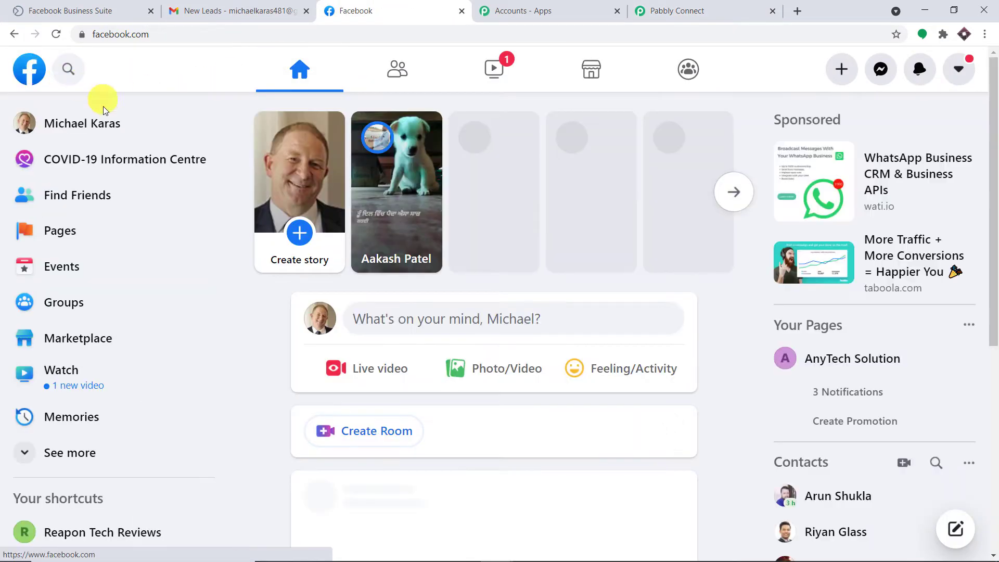
left_click(71, 234)
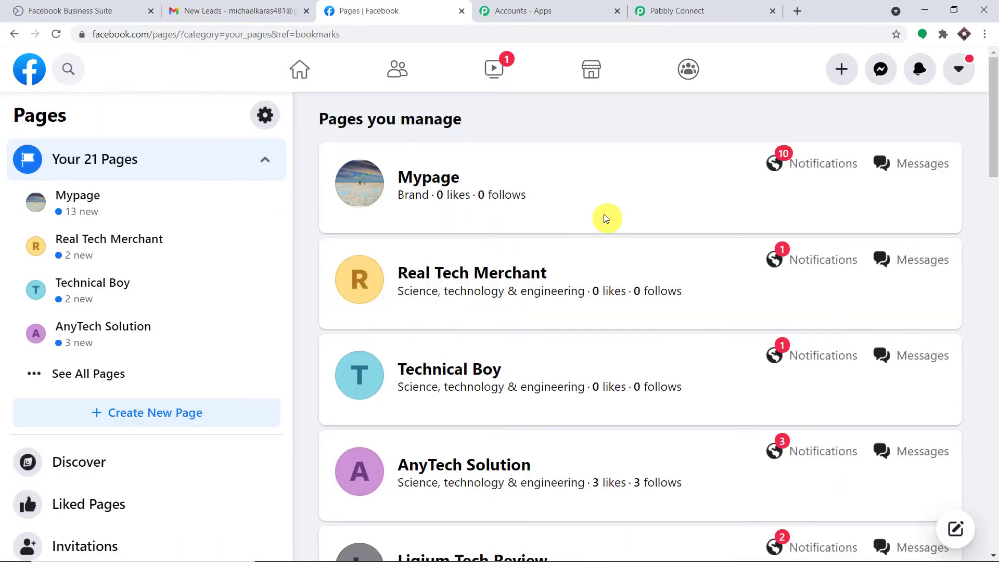
scroll(544, 216, "down", 20)
scroll(548, 217, "down", 4)
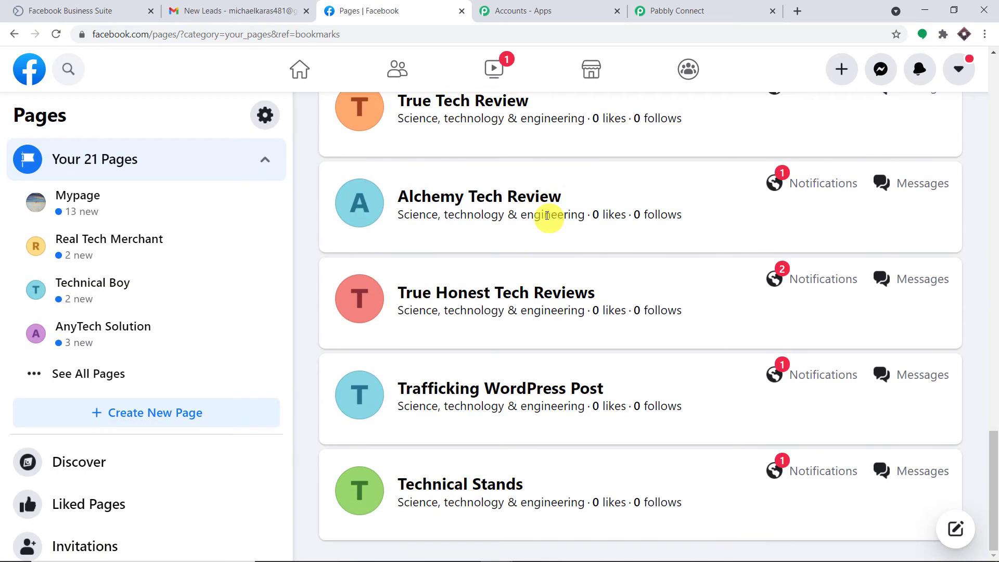
scroll(553, 285, "up", 18)
scroll(544, 251, "up", 6)
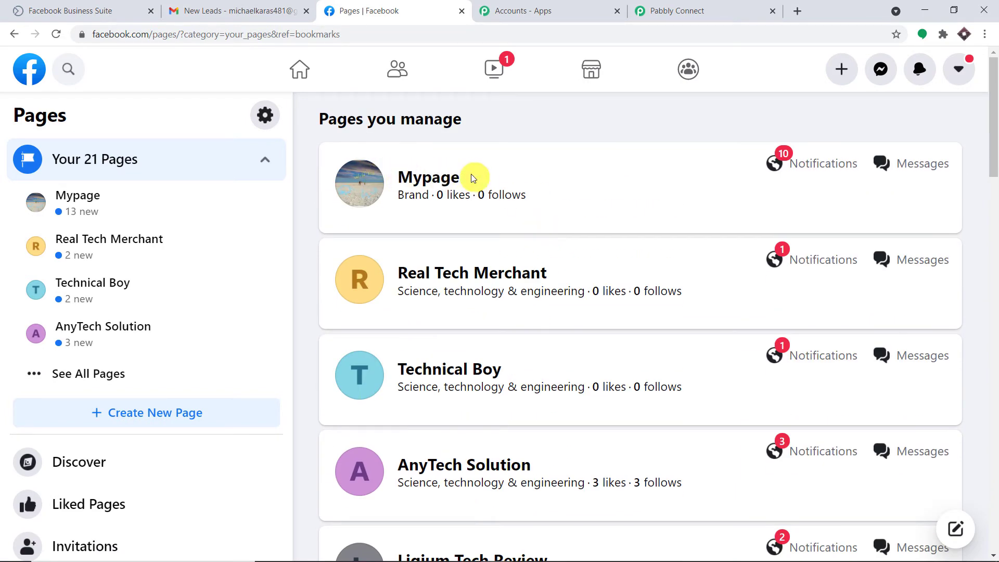
left_click(694, 10)
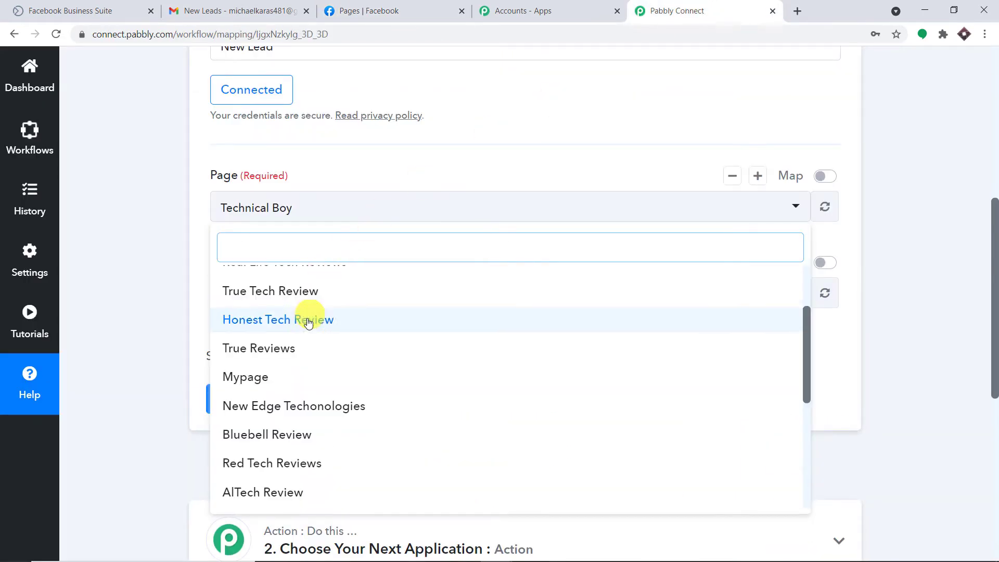
- Set Page to Mypage and LeadGen Form to CONTACT FORM, then return to Facebook Pages
left_click(290, 378)
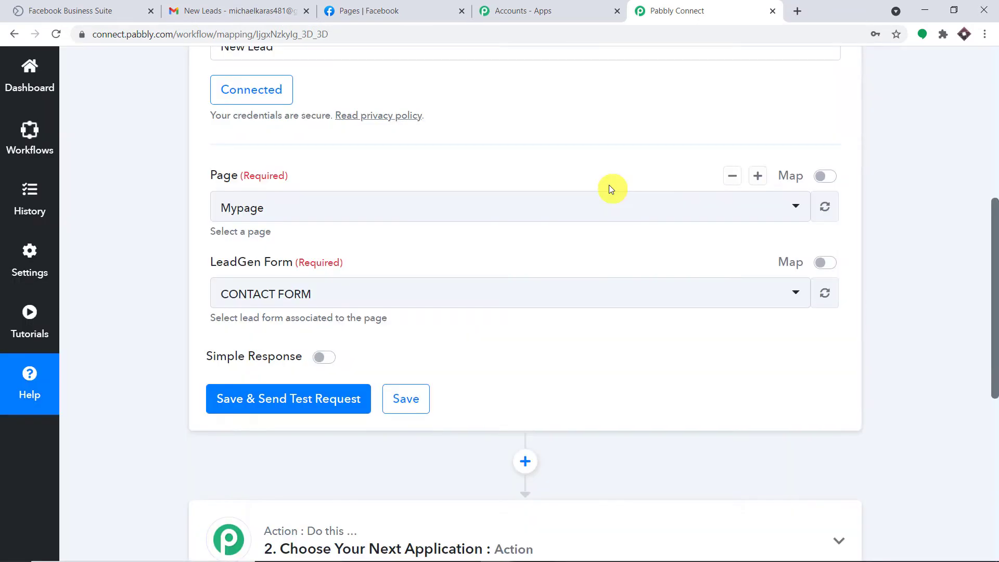
left_click(424, 295)
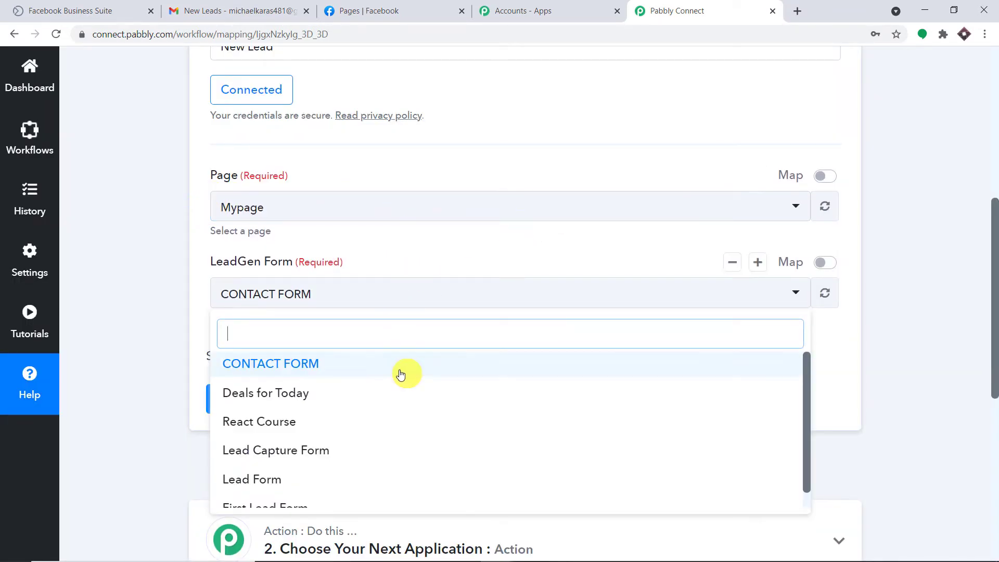
scroll(281, 385, "down", 1)
scroll(315, 395, "up", 1)
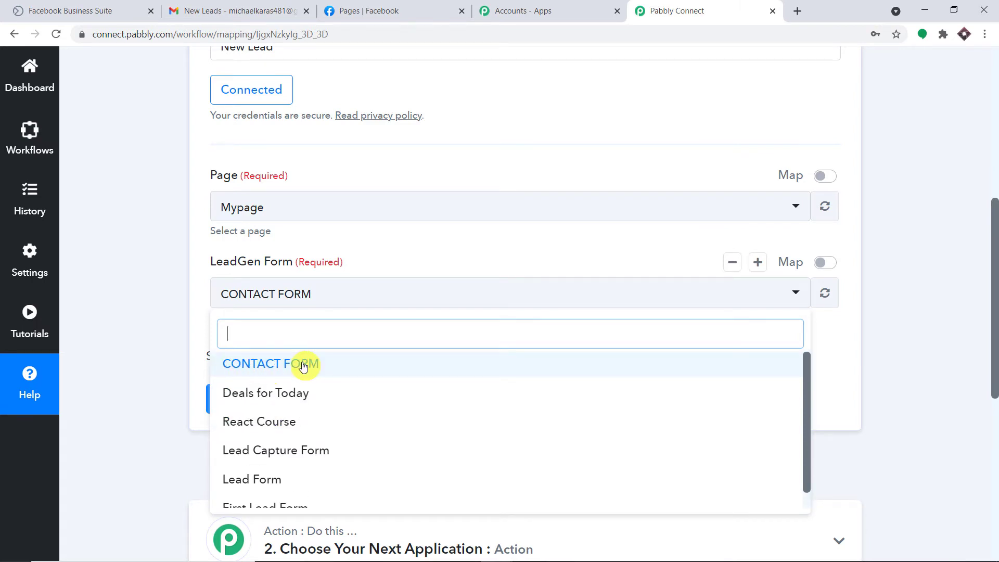
left_click(304, 367)
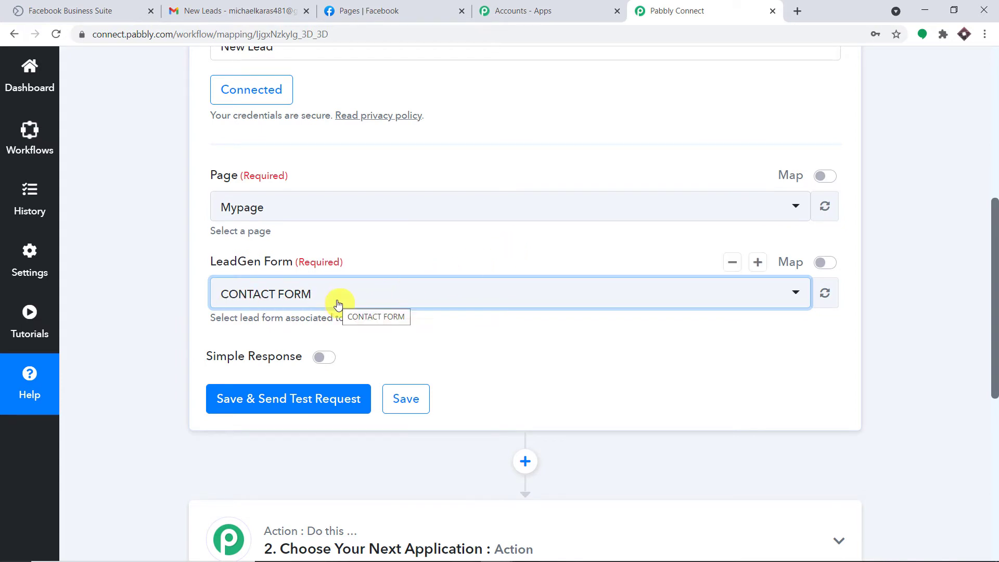
left_click(388, 10)
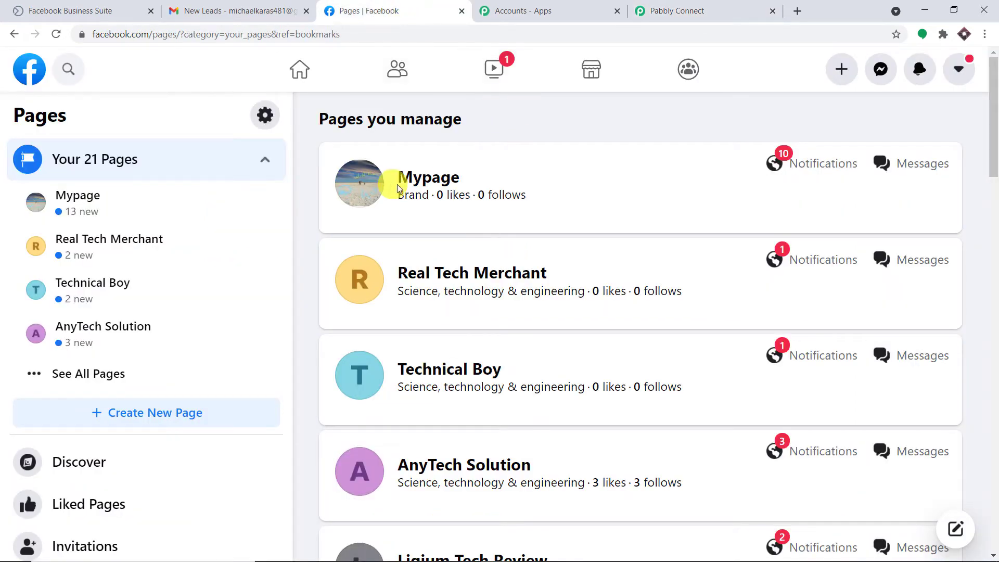
- Open Mypage and go to its published Posts and stories page via Publishing Tools
left_click(426, 180)
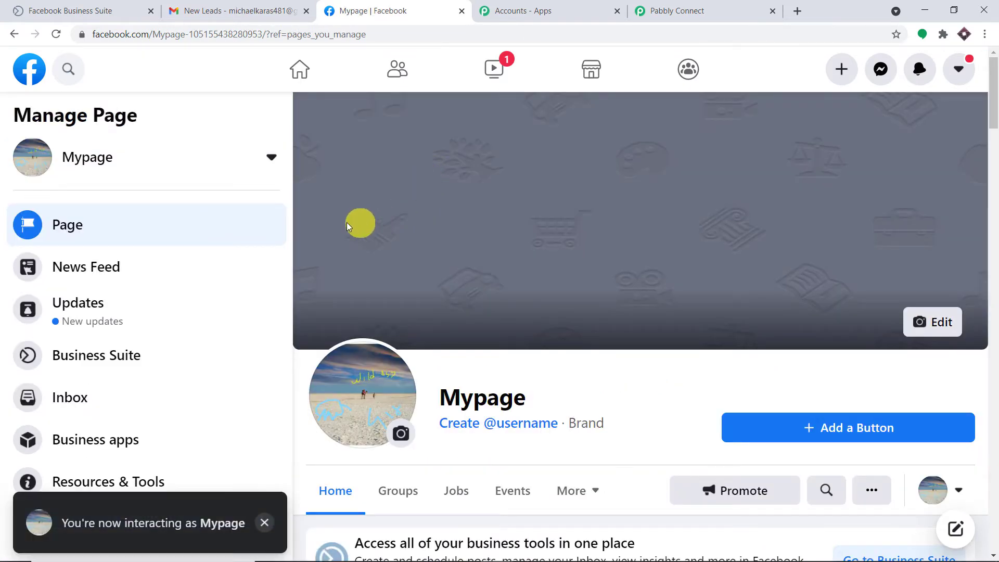
scroll(225, 266, "down", 4)
scroll(225, 269, "down", 2)
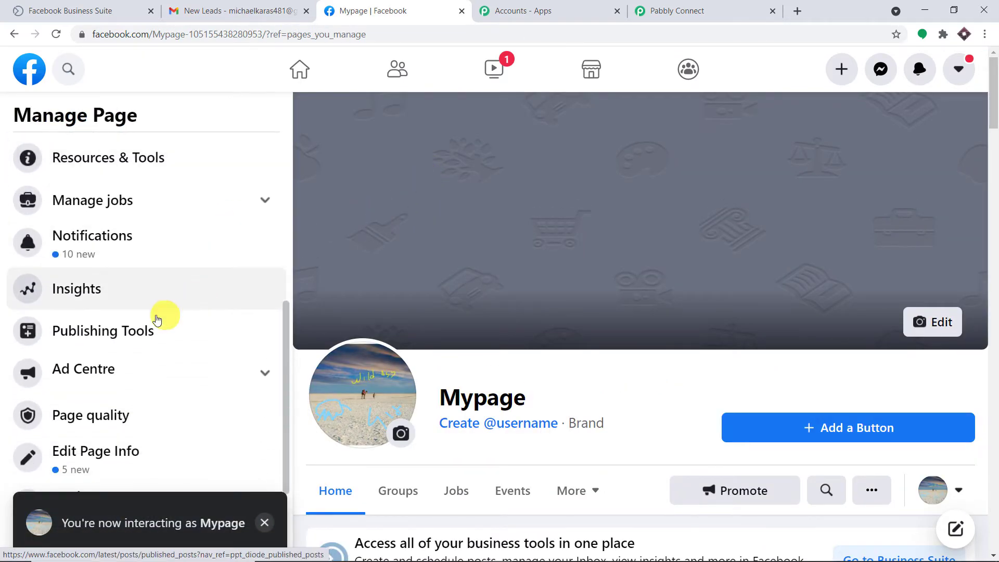
left_click(139, 332)
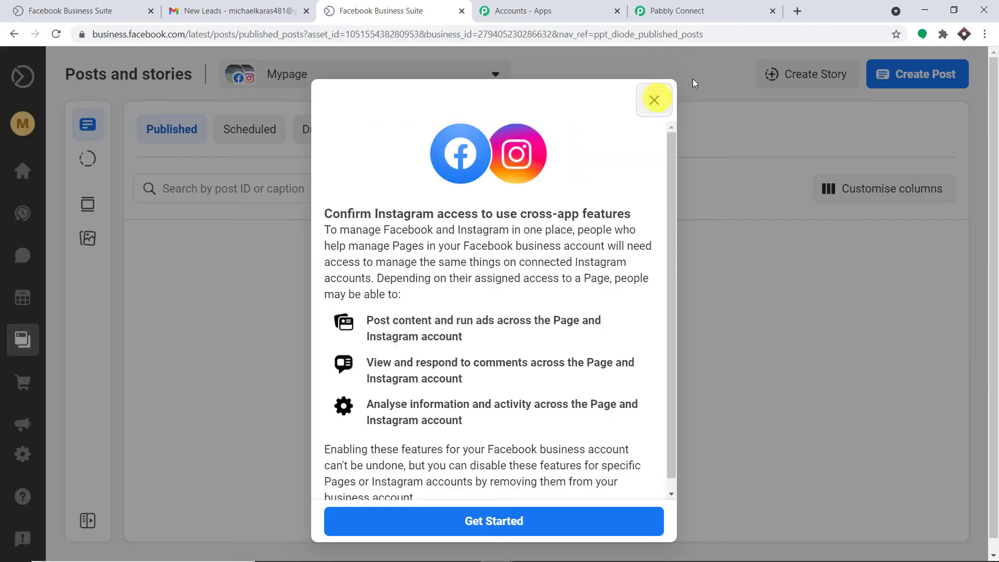
- Dismiss the Instagram prompt and open Mypage's Instant Forms list from More tools
left_click(654, 100)
mouse_move(21, 382)
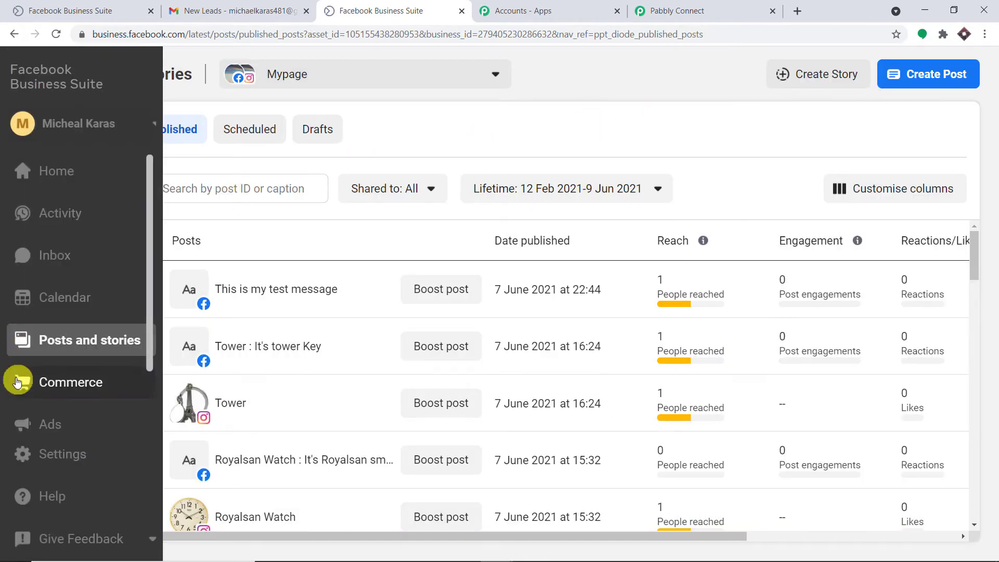
scroll(22, 393, "down", 1)
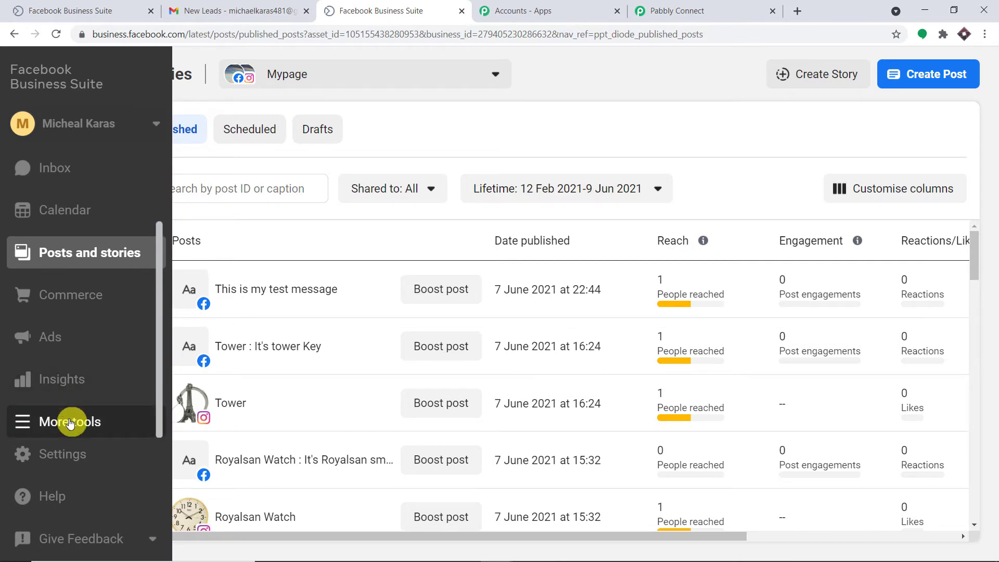
left_click(70, 422)
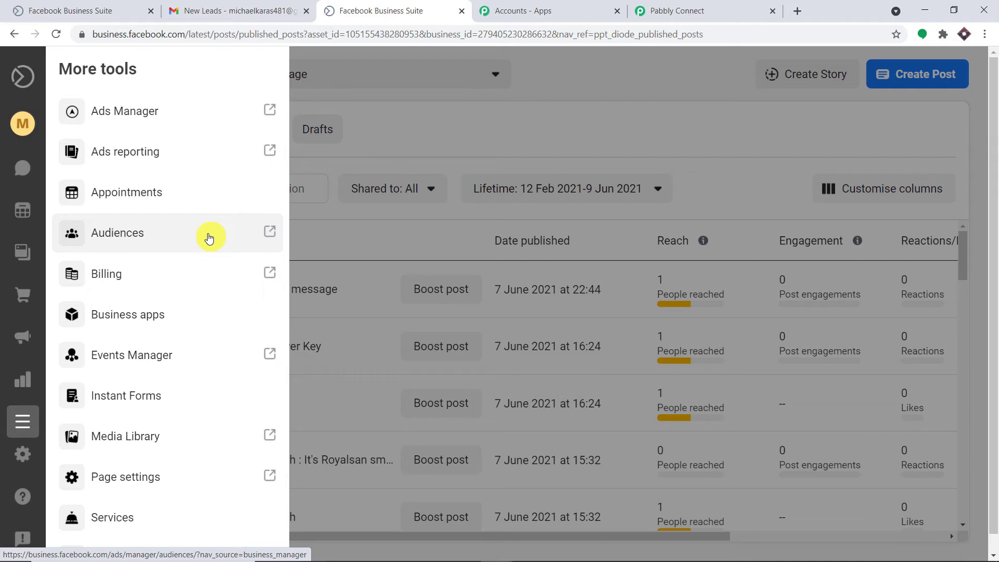
left_click(147, 395)
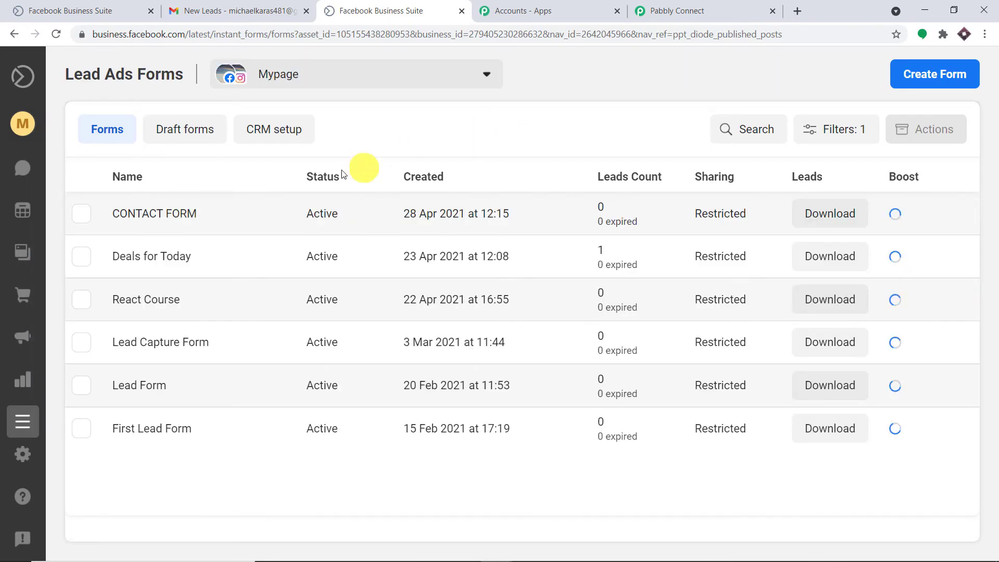
- Start a test submission of CONTACT FORM, confirming it is the form the workflow uses
left_click(169, 217)
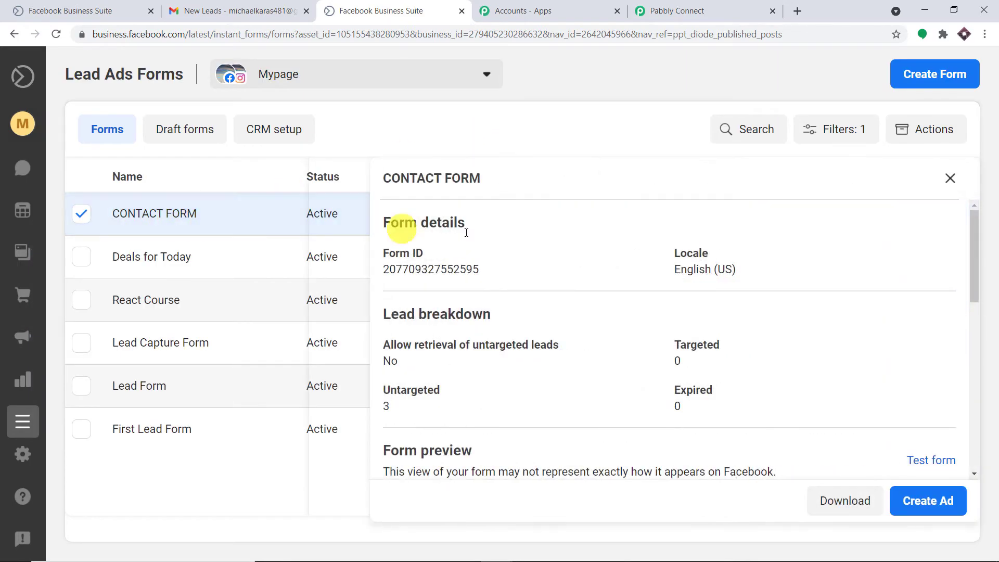
left_click(928, 463)
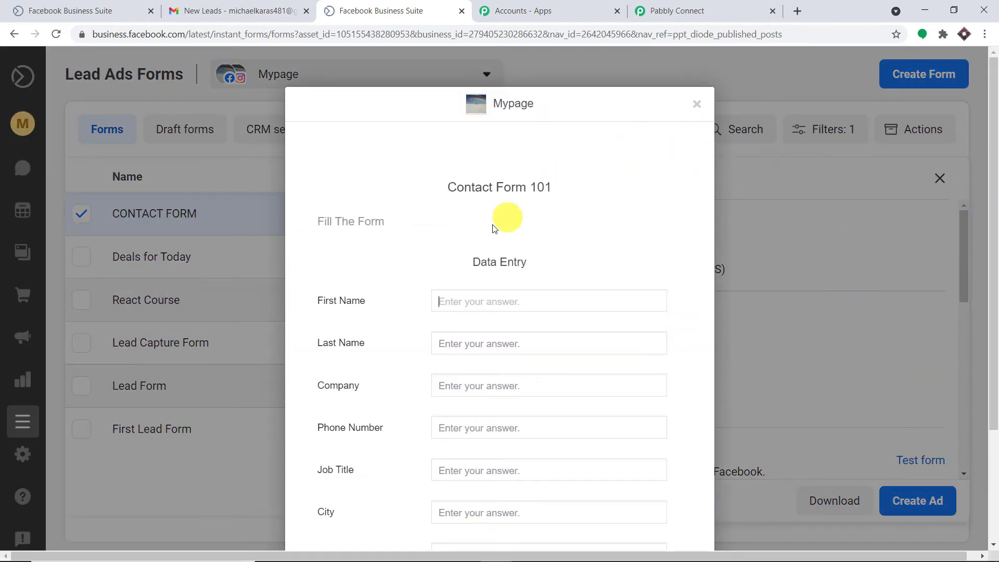
scroll(484, 326, "down", 3)
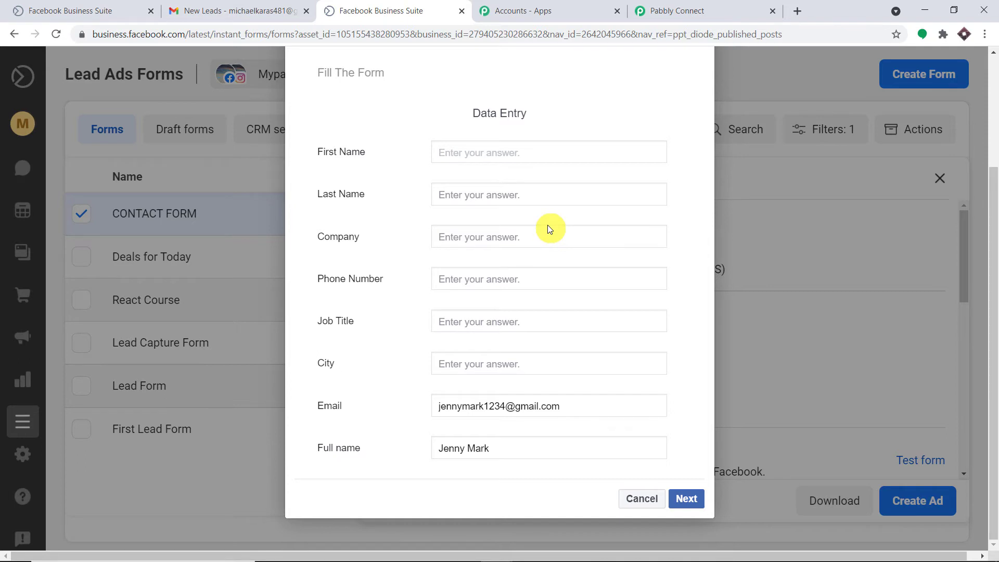
left_click(656, 11)
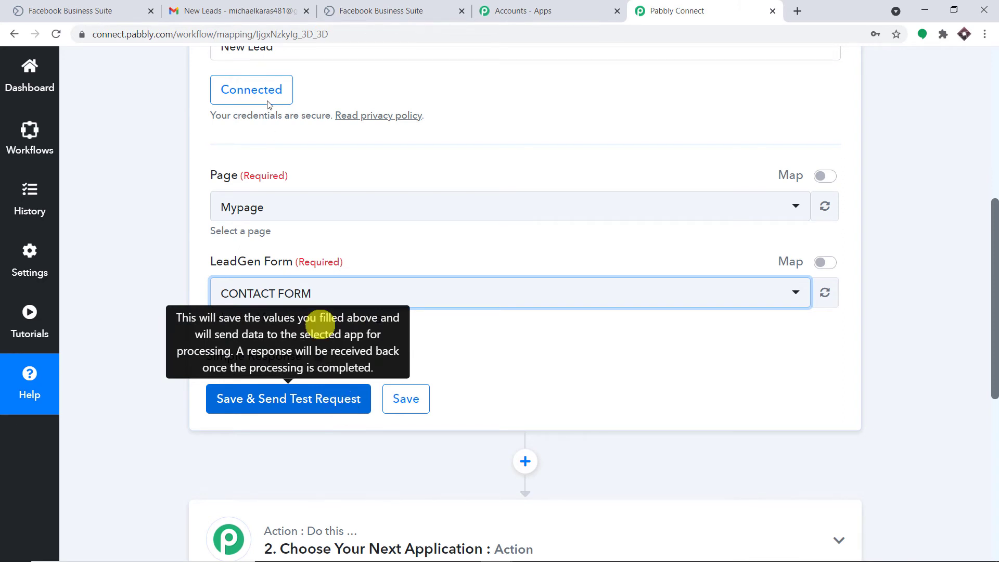
left_click(358, 5)
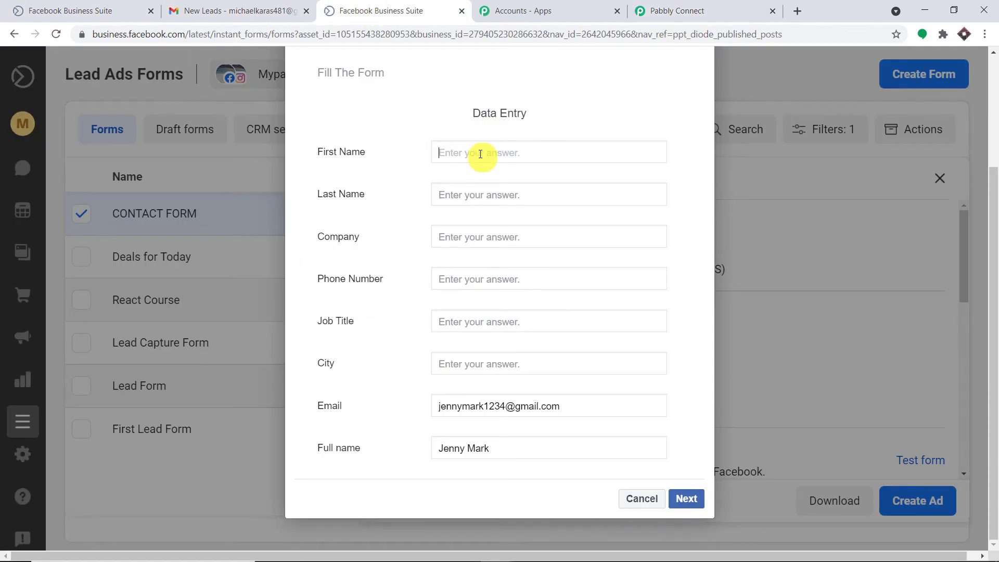
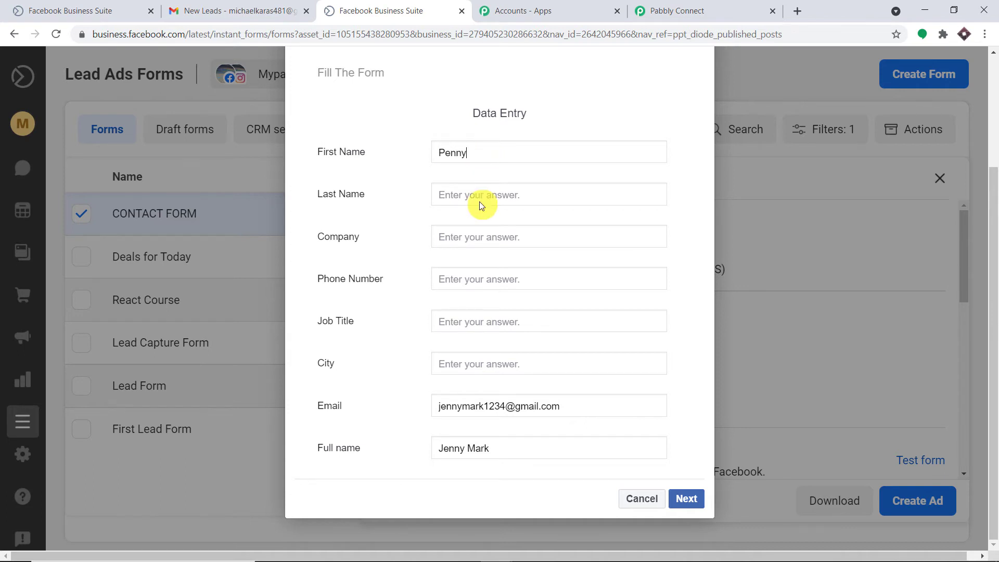
- Fill in the lead's name, company Tesla, a phone number, job title Manager and city Houston
left_click(480, 238)
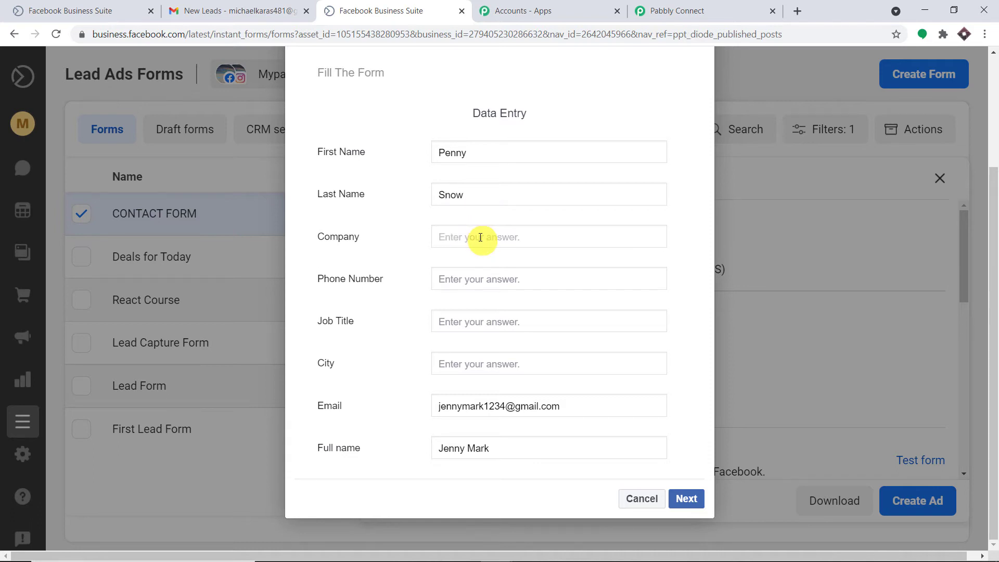
type("Tesla")
left_click(478, 277)
type("5675757")
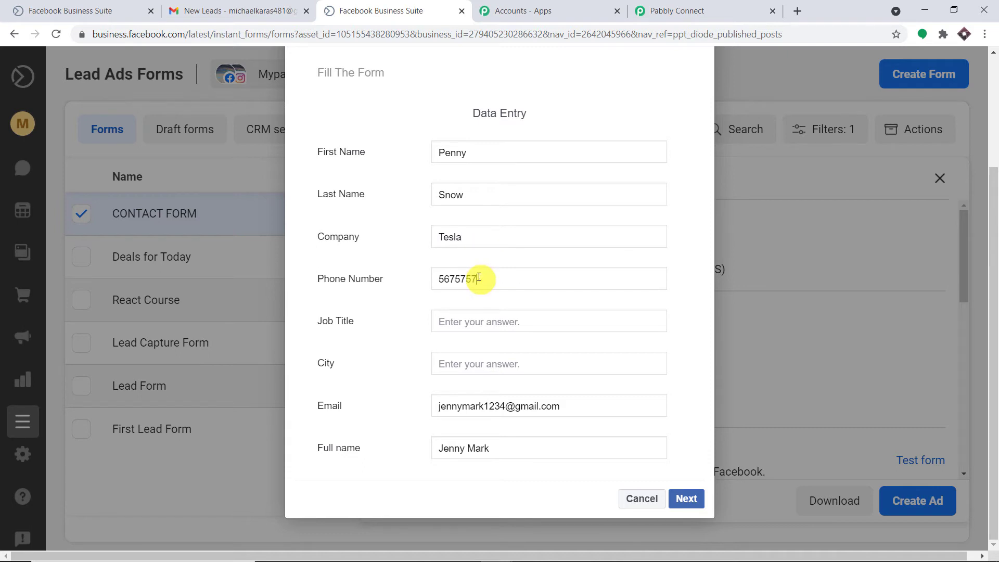
type("6")
left_click(492, 324)
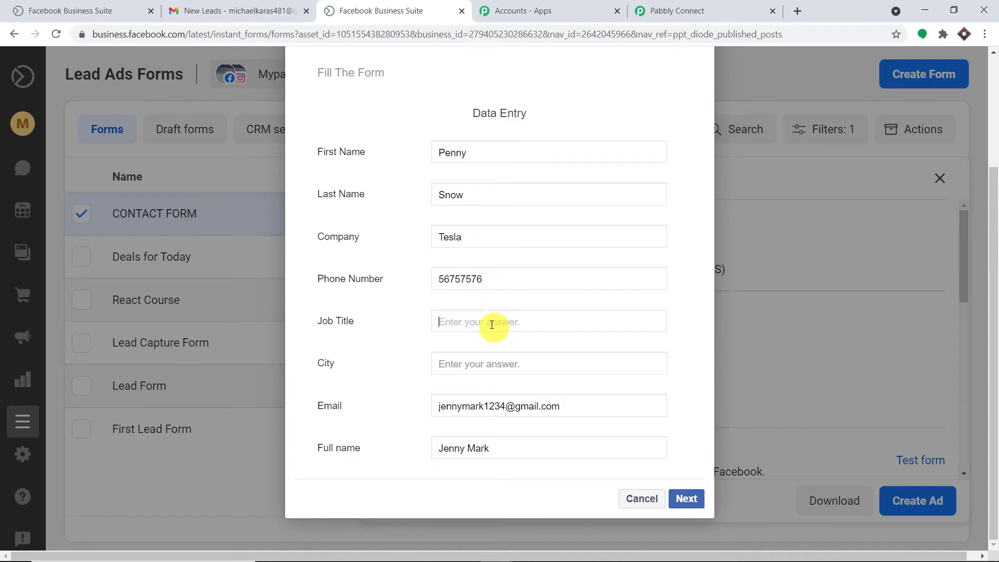
type("Manager")
left_click(464, 366)
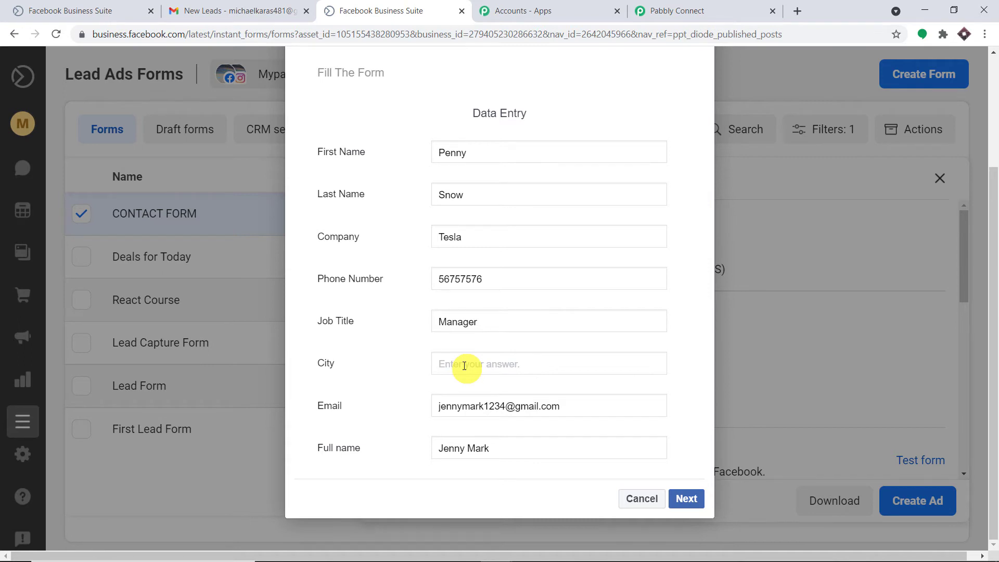
type("Houston")
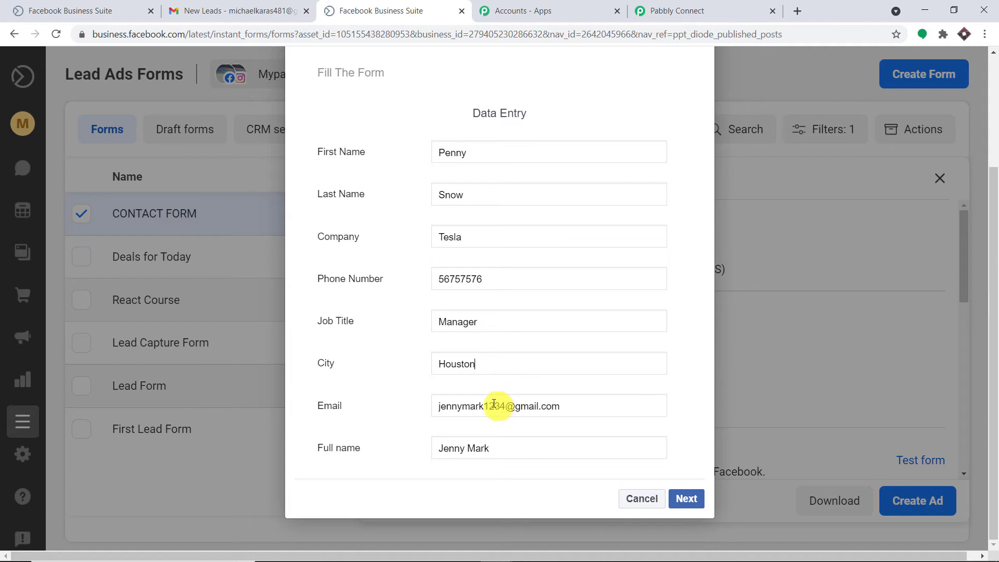
- Replace the prefilled email and full name with the lead's own, then submit the test lead
left_click_drag(506, 409, 422, 409)
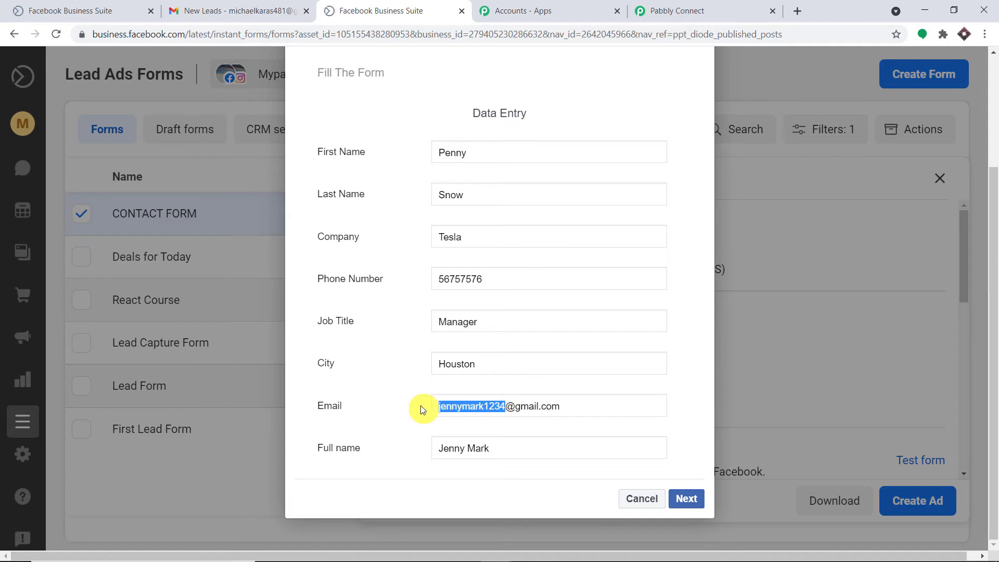
key("BackSpace")
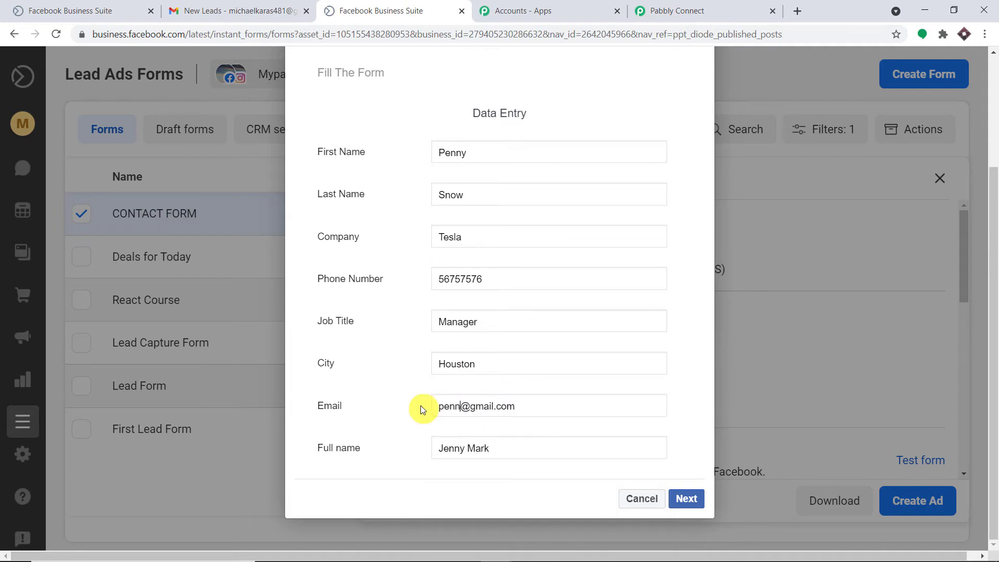
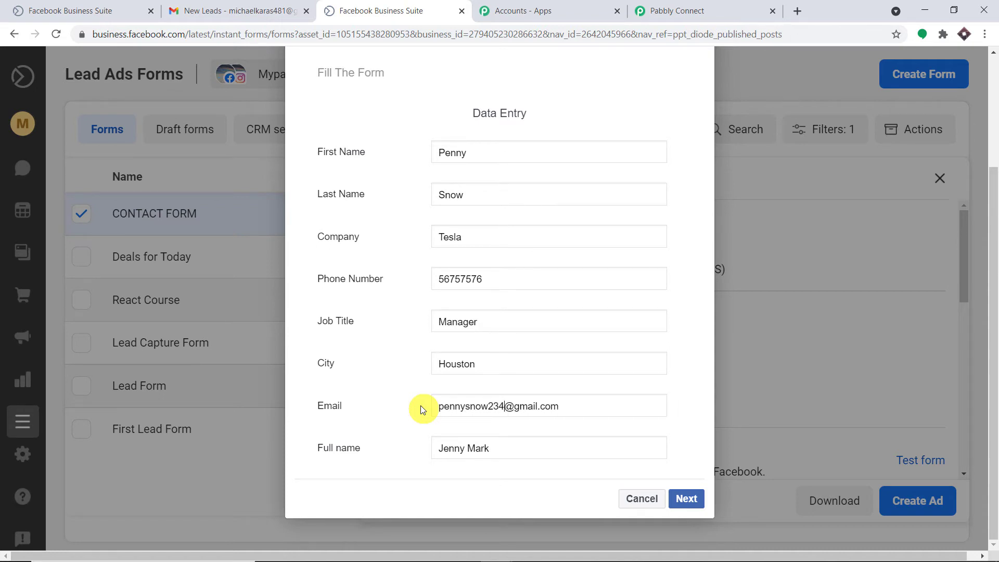
left_click_drag(502, 449, 409, 449)
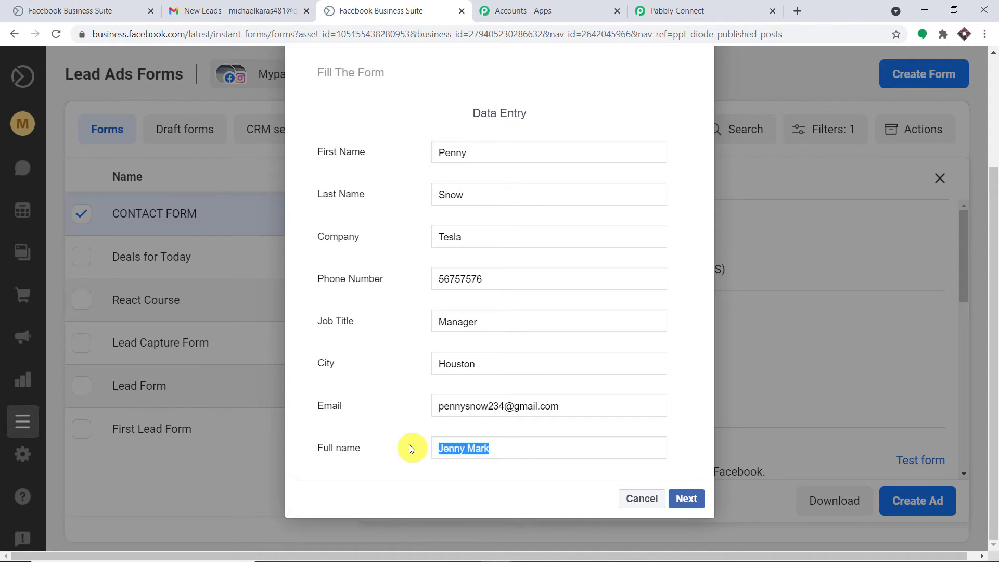
key("BackSpace")
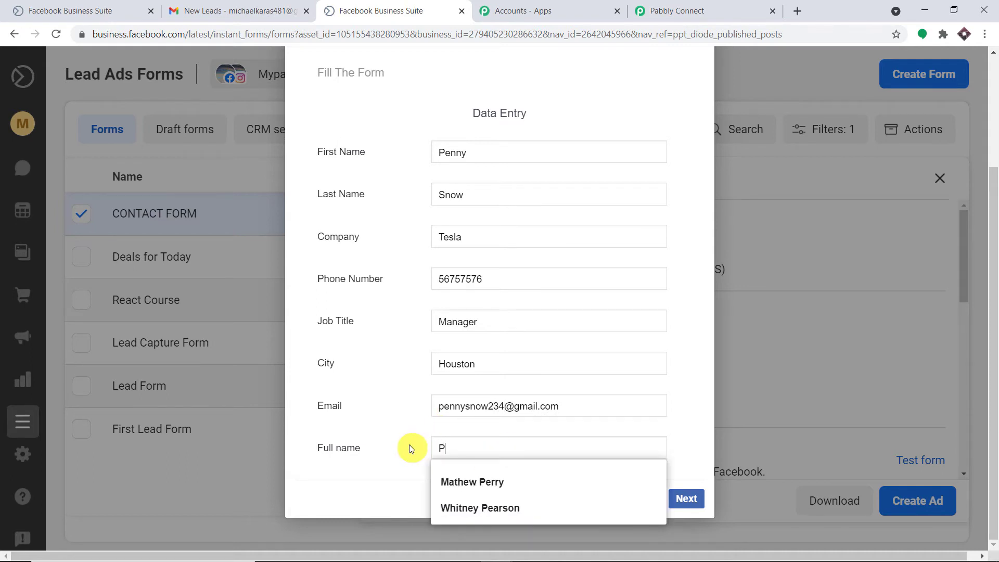
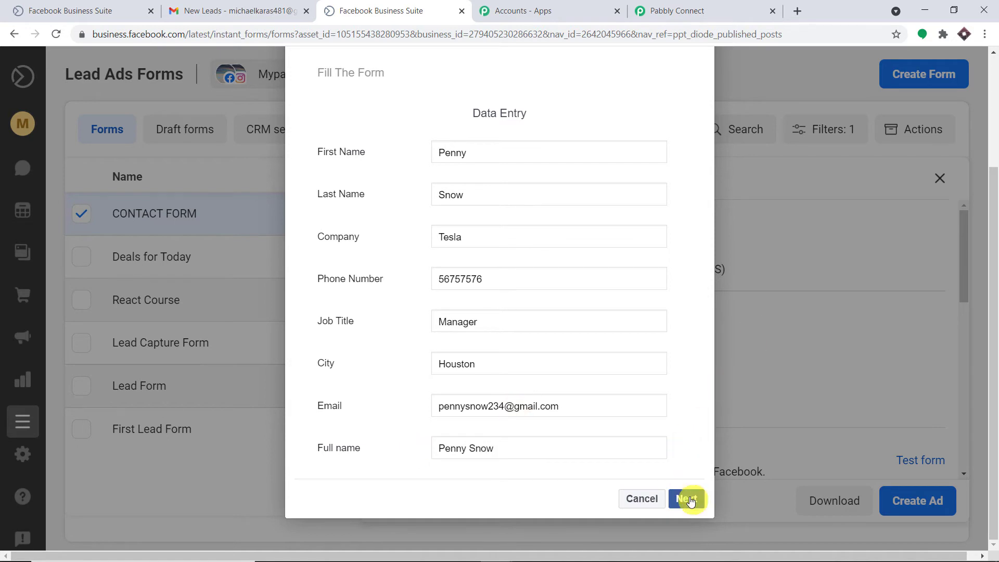
left_click(686, 498)
left_click(680, 296)
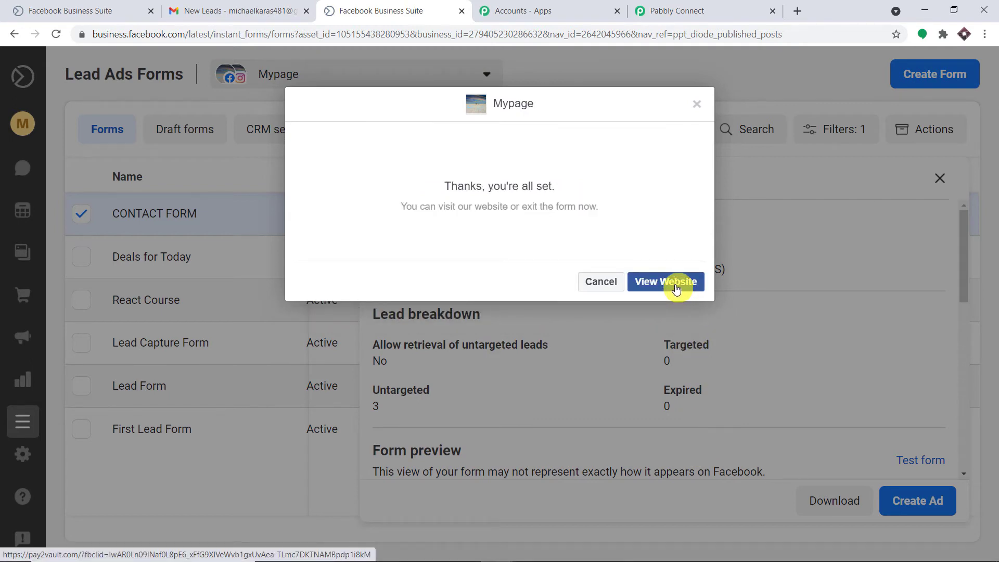
left_click(723, 10)
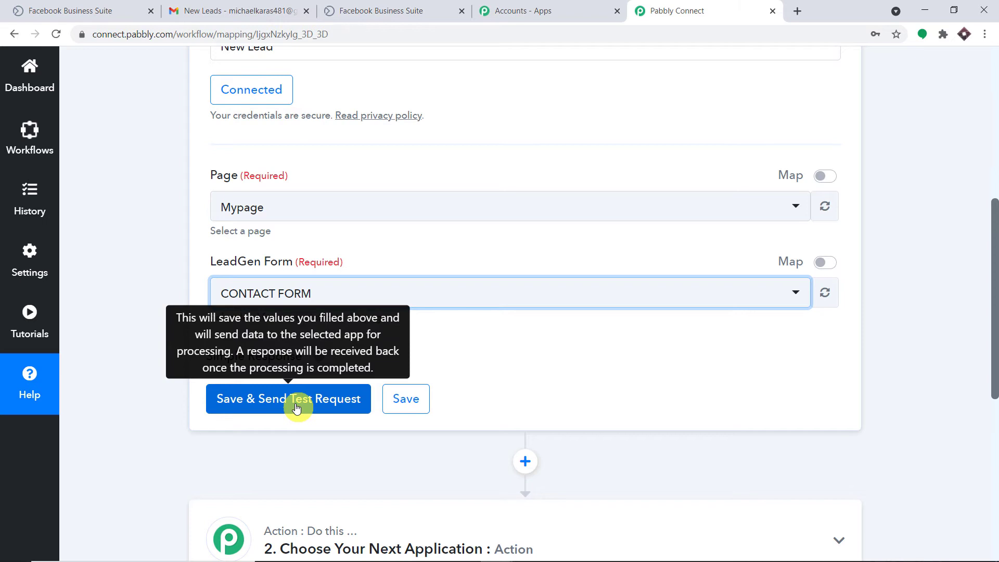
- Save the trigger and fetch the test lead, showing Tesla, Manager and Houston in the response
left_click(297, 408)
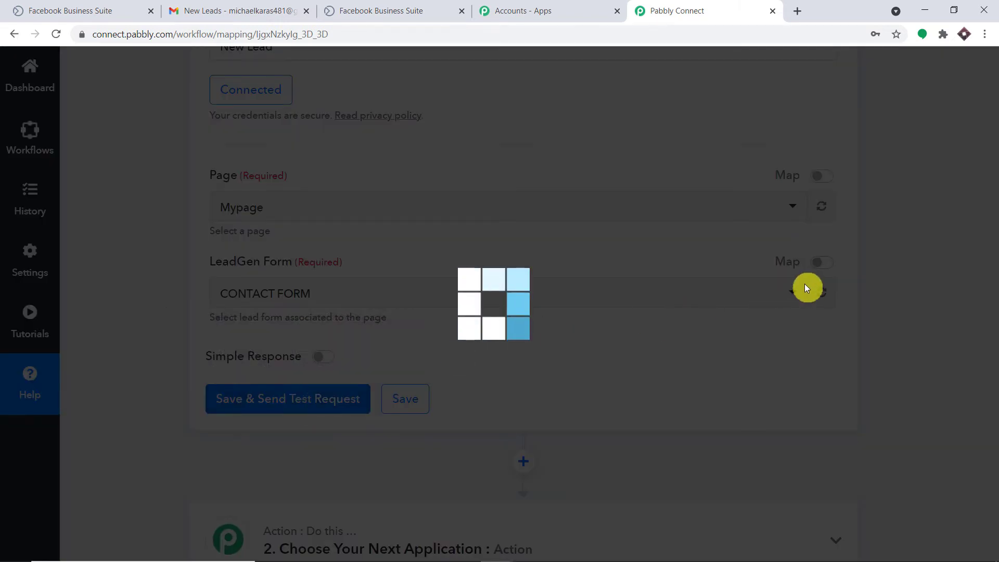
scroll(813, 294, "down", 5)
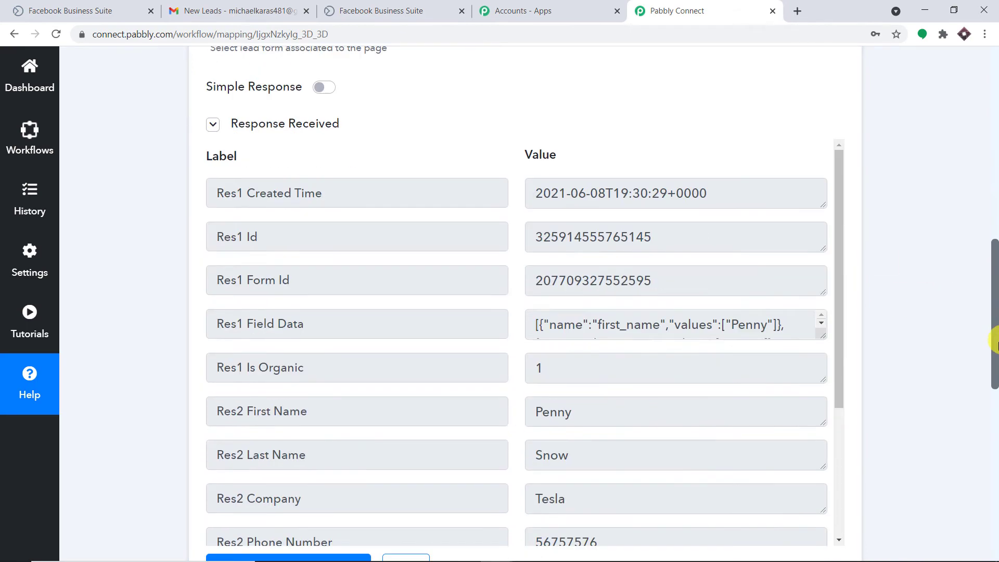
scroll(709, 297, "down", 4)
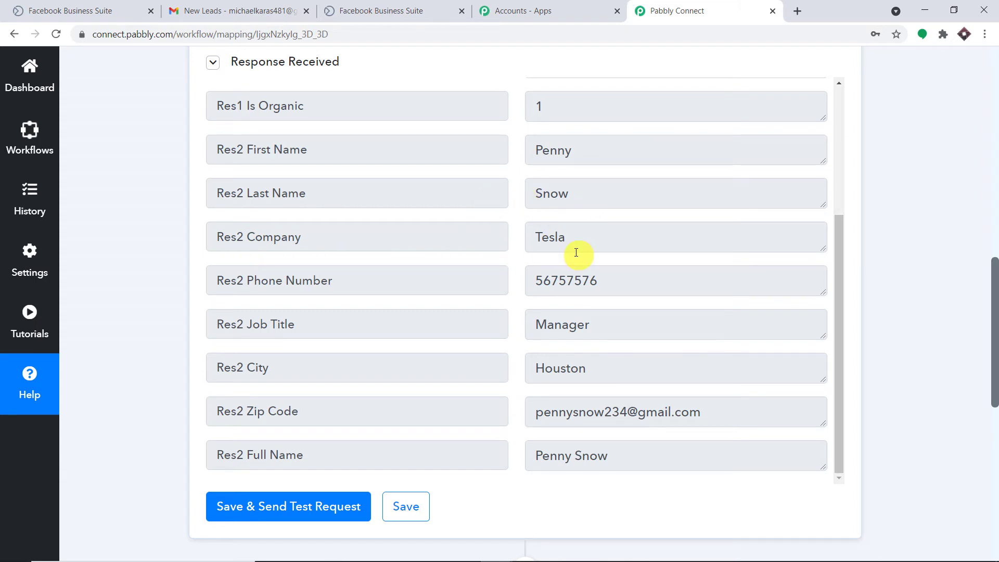
scroll(541, 318, "down", 2)
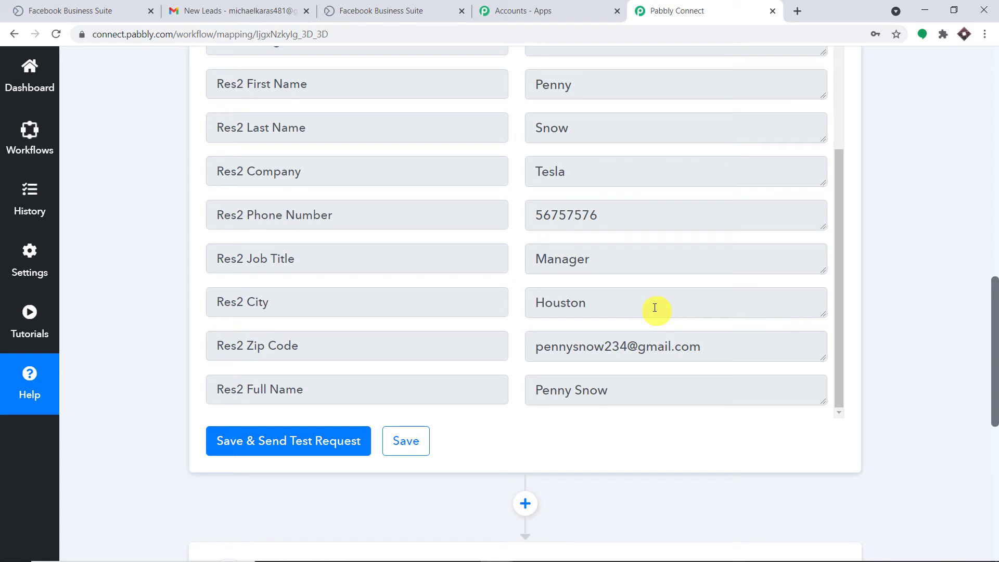
scroll(637, 346, "down", 2)
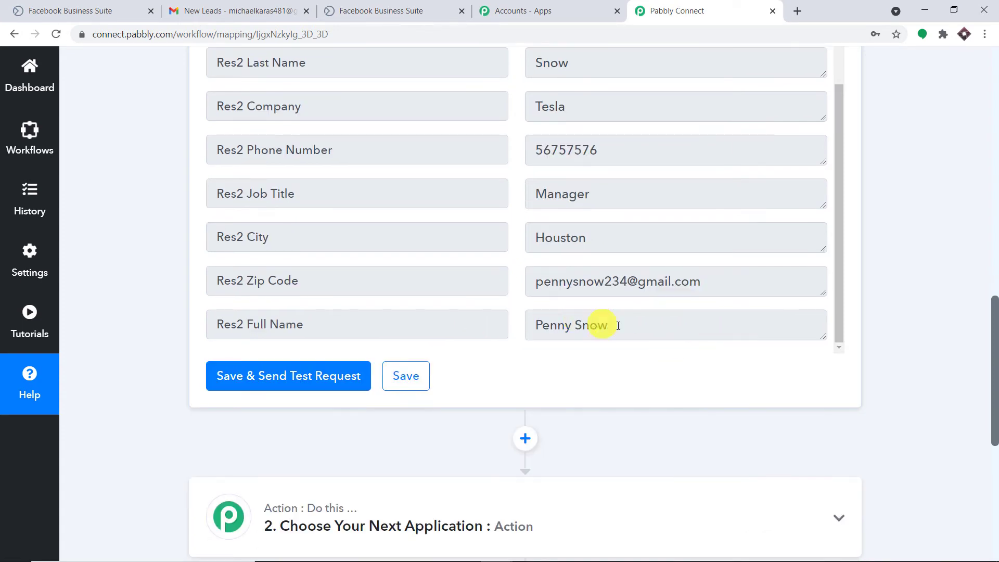
scroll(626, 325, "down", 3)
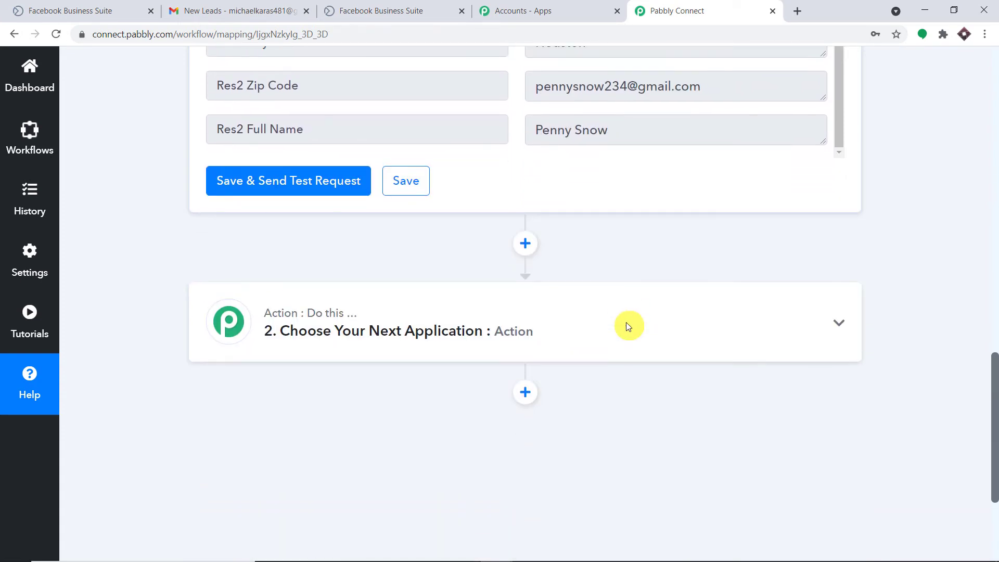
- Choose Gmail as the app for the workflow's action step
left_click(542, 324)
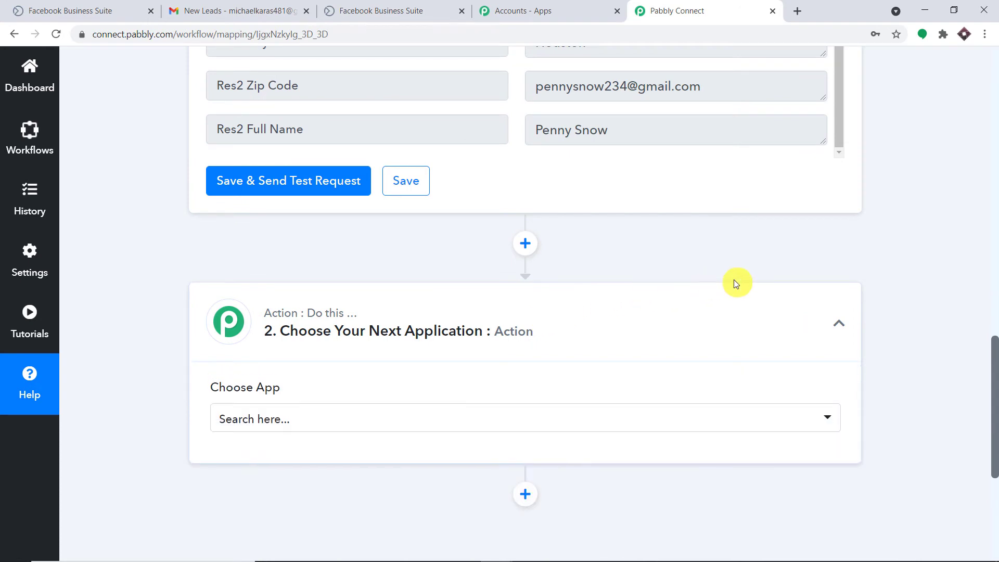
scroll(735, 284, "down", 2)
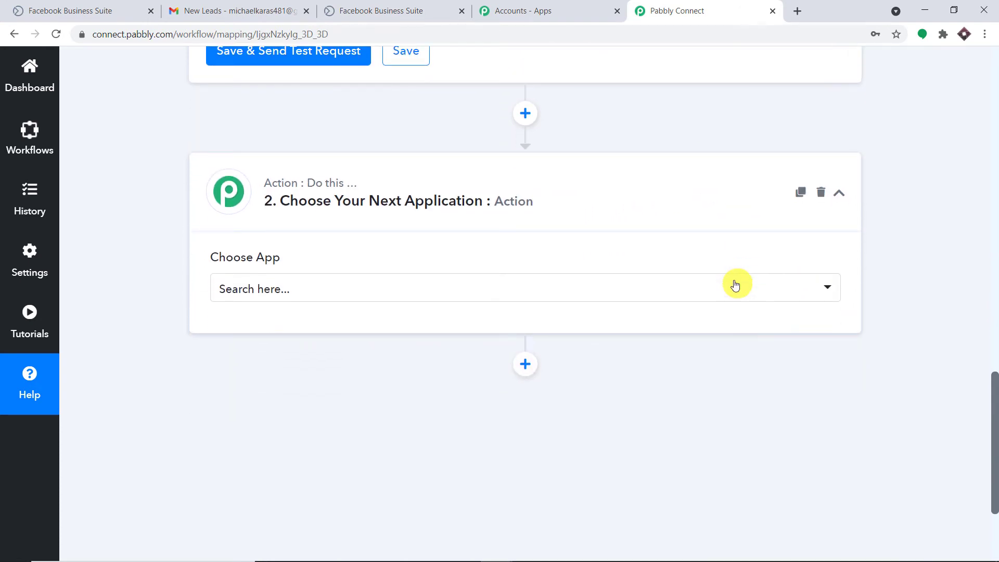
left_click(371, 299)
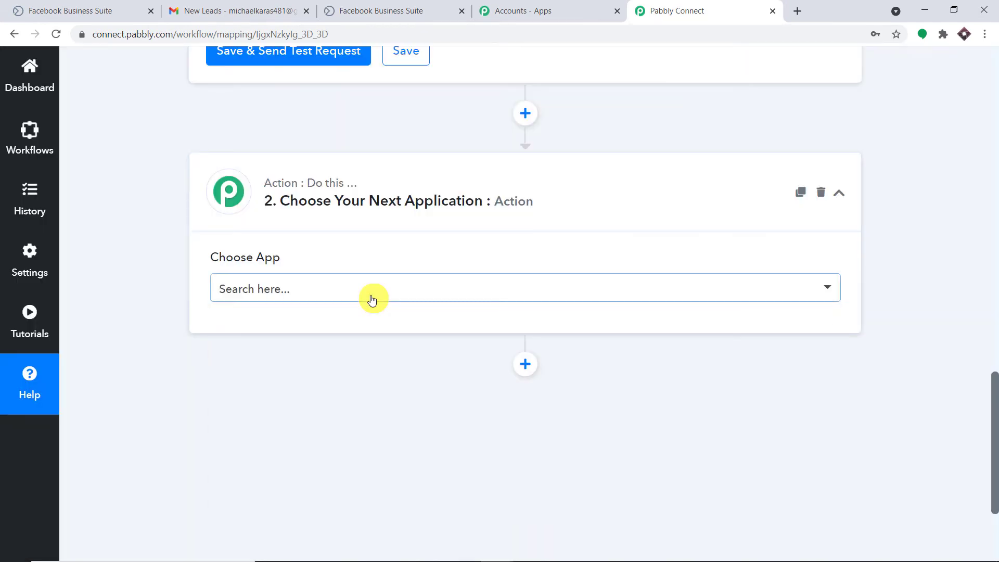
left_click(372, 300)
type("gma")
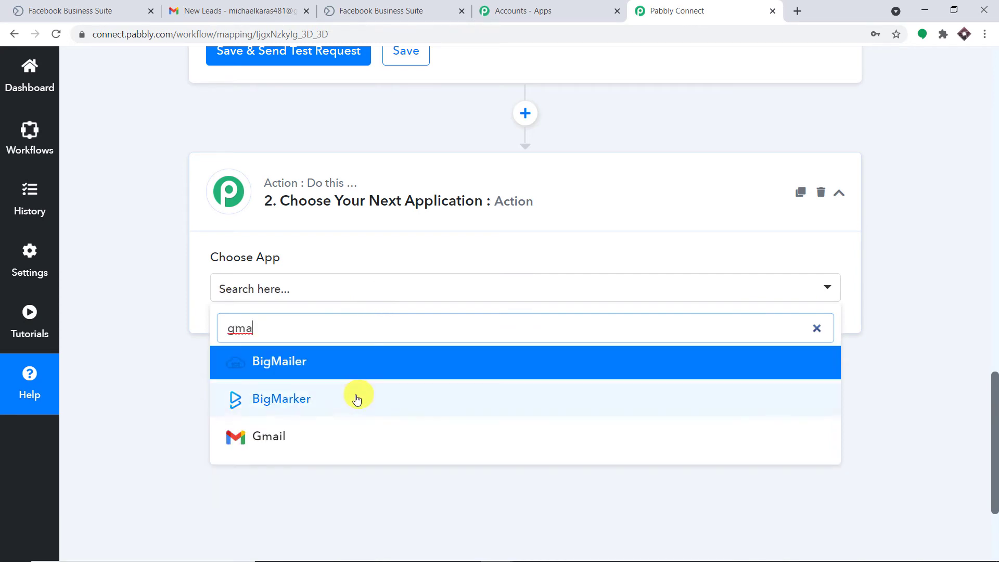
left_click(346, 436)
- Set the Gmail action event to Send an Email and bring up the Gmail connection panel
scroll(480, 312, "down", 1)
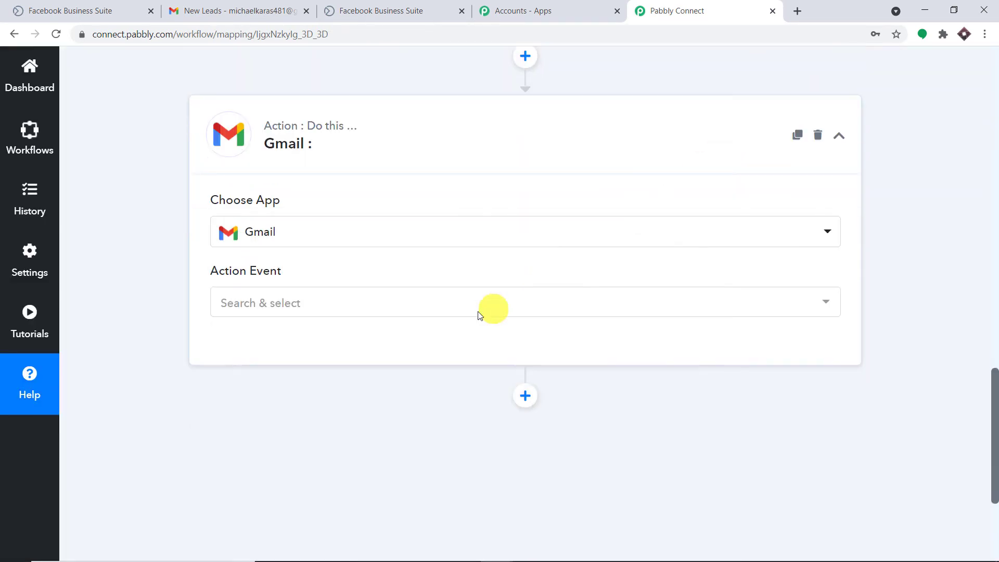
left_click(464, 299)
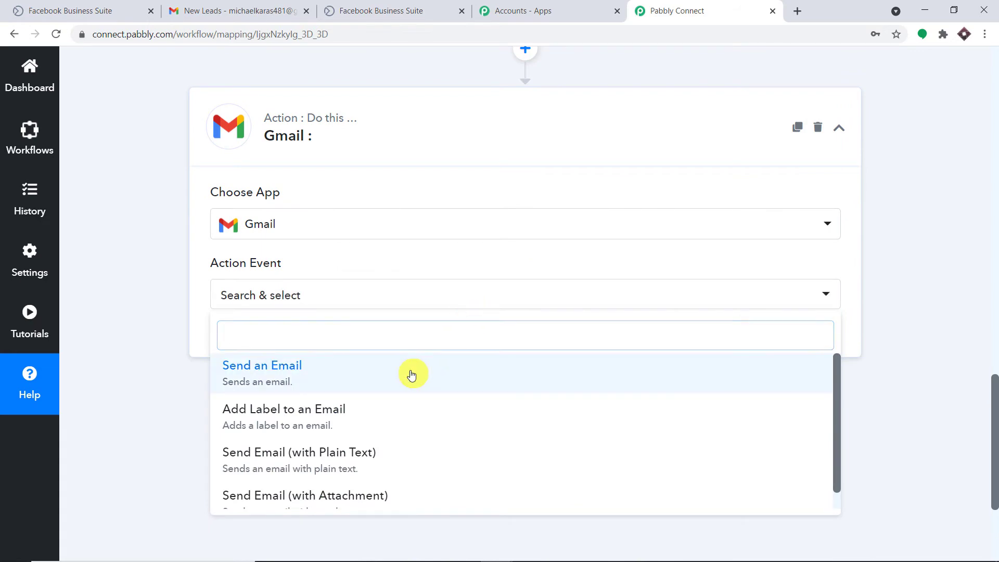
left_click(412, 375)
left_click(275, 336)
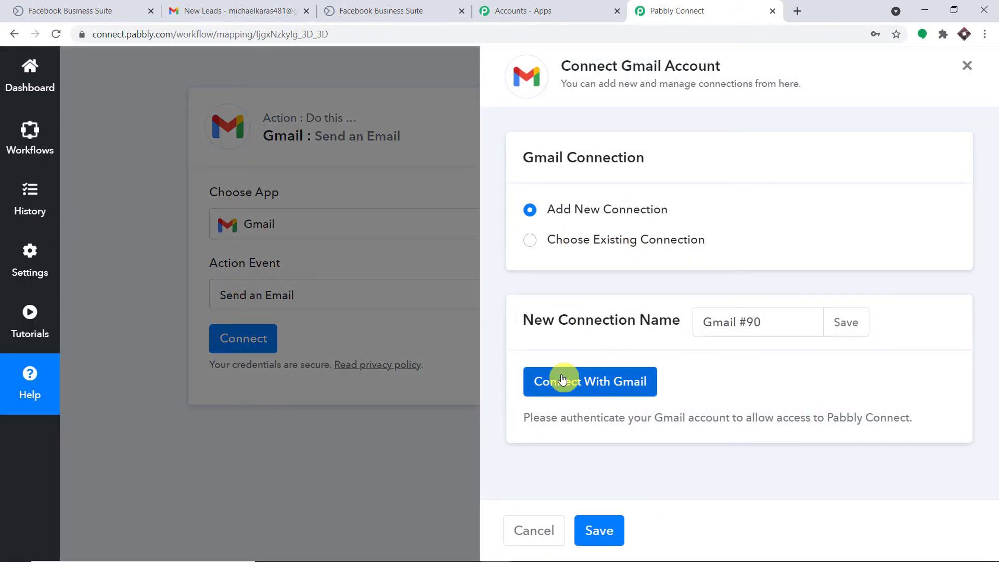
- Sign in with the Google account and allow Pabbly Connect access to Gmail
left_click(570, 382)
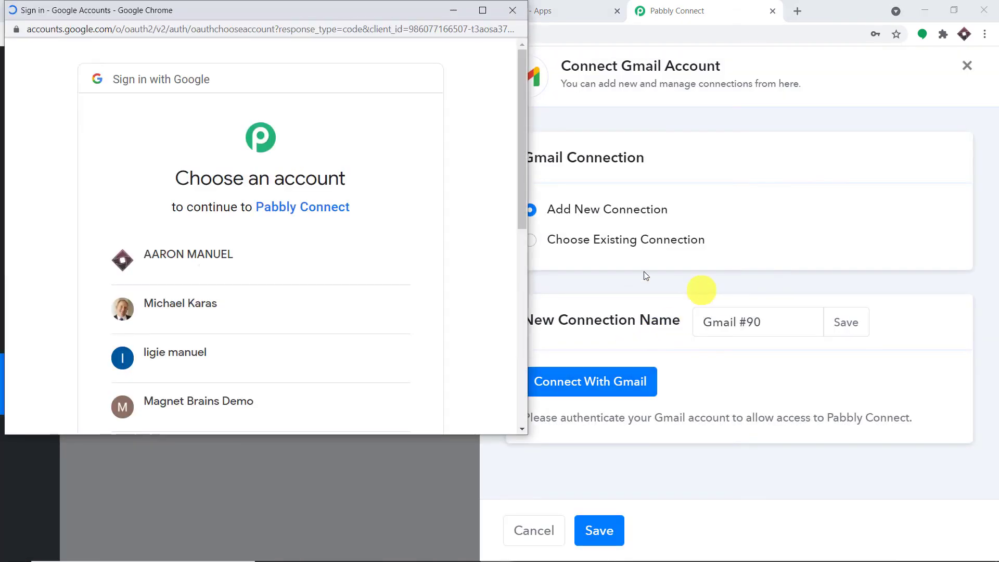
left_click_drag(421, 9, 872, 37)
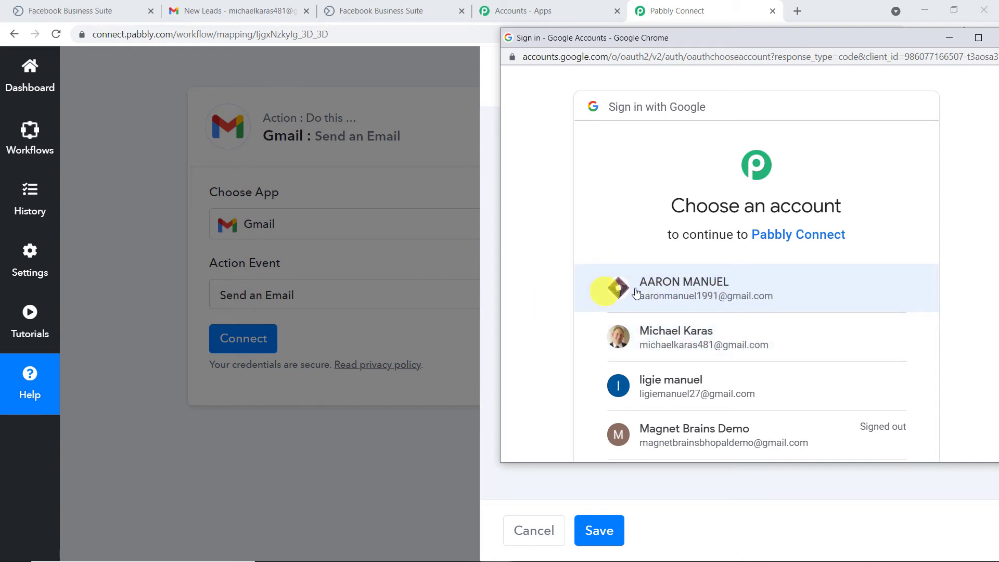
left_click(712, 284)
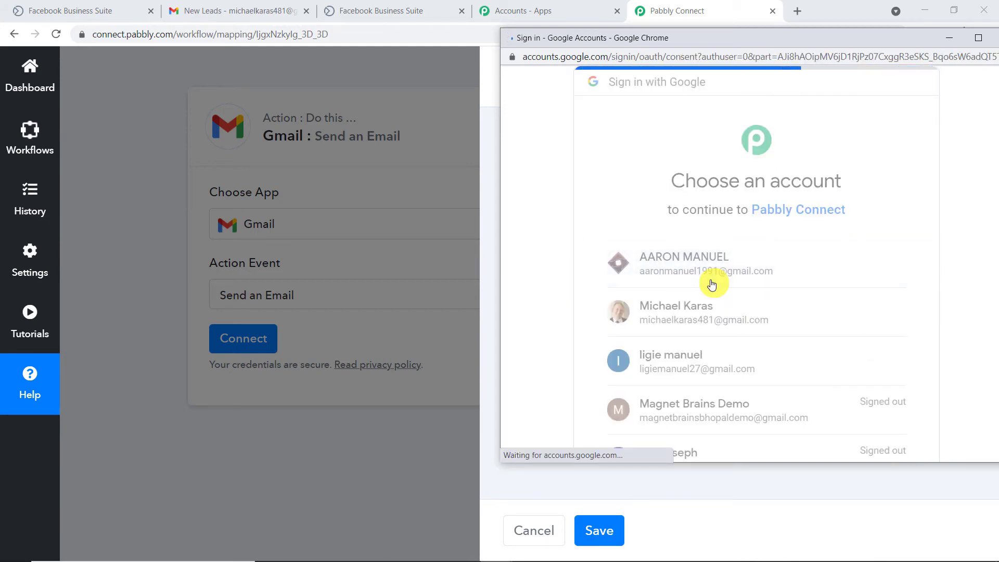
scroll(776, 257, "down", 3)
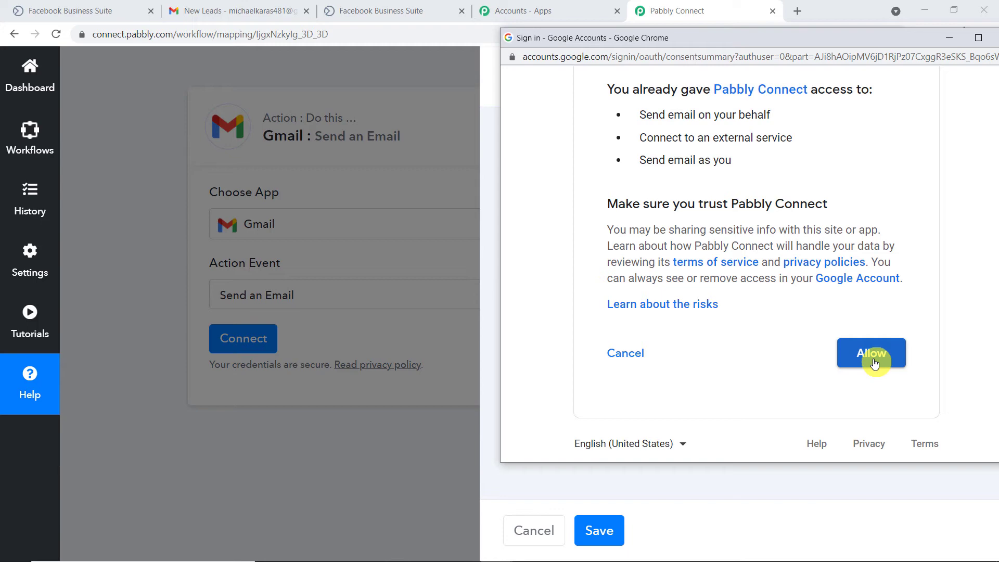
left_click(874, 362)
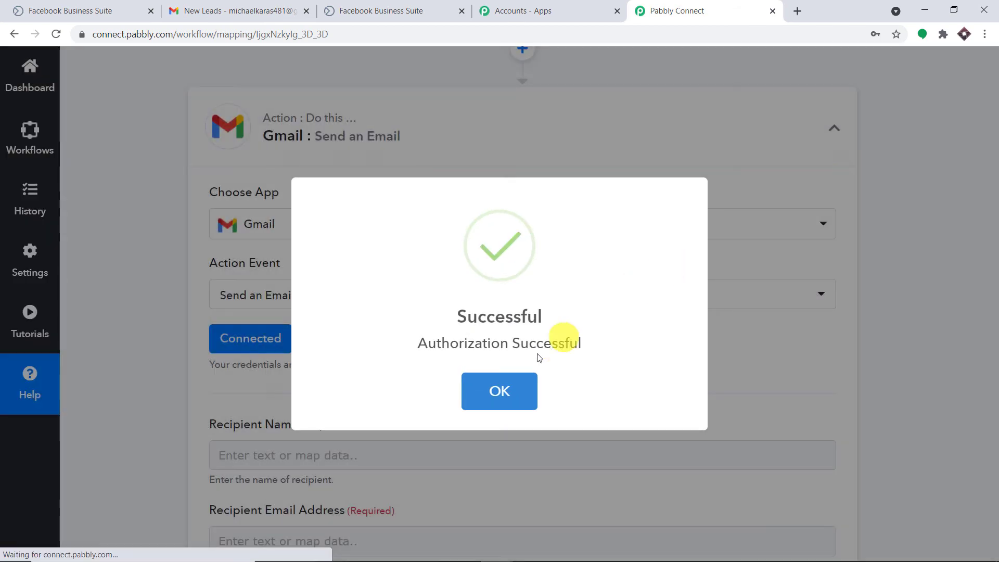
left_click(510, 390)
- Enter the recipient's name and e-mail address, correcting the misspelled address
scroll(570, 358, "down", 4)
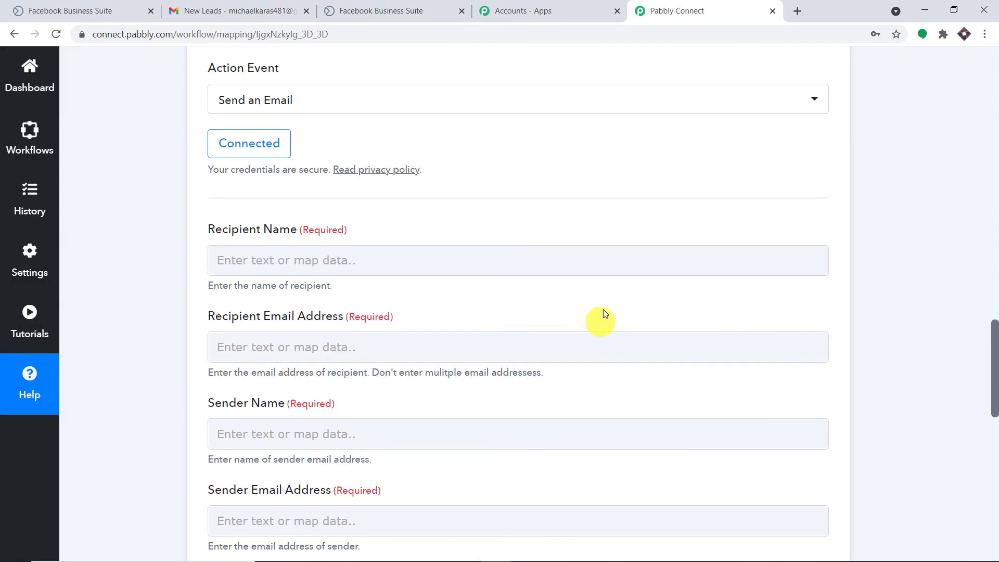
scroll(618, 284, "down", 2)
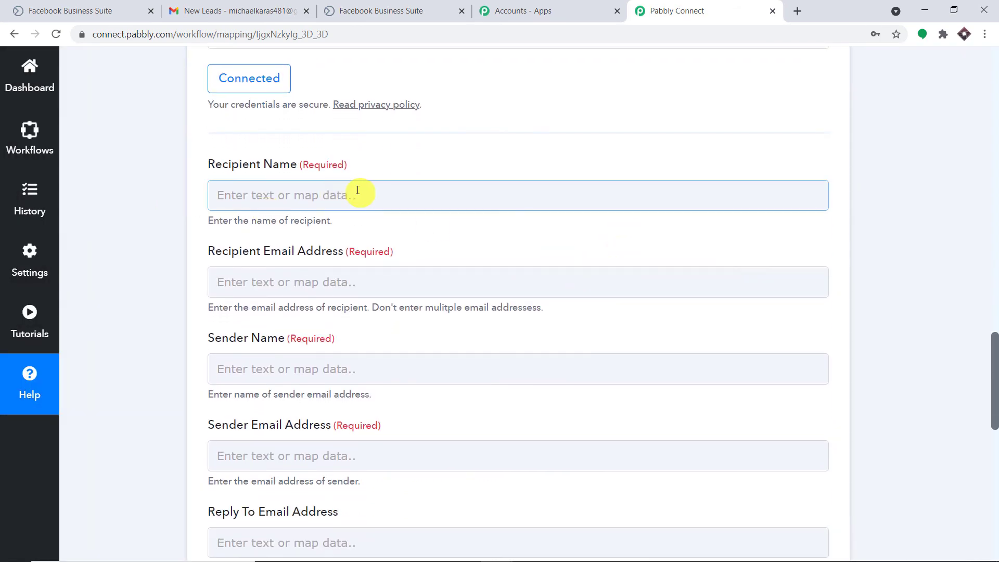
scroll(385, 275, "down", 1)
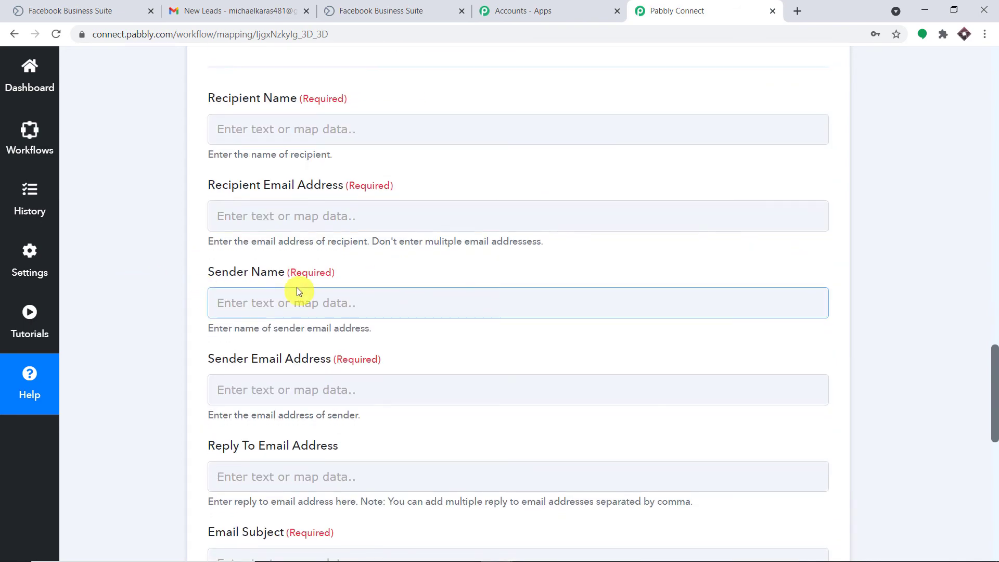
scroll(302, 312, "down", 6)
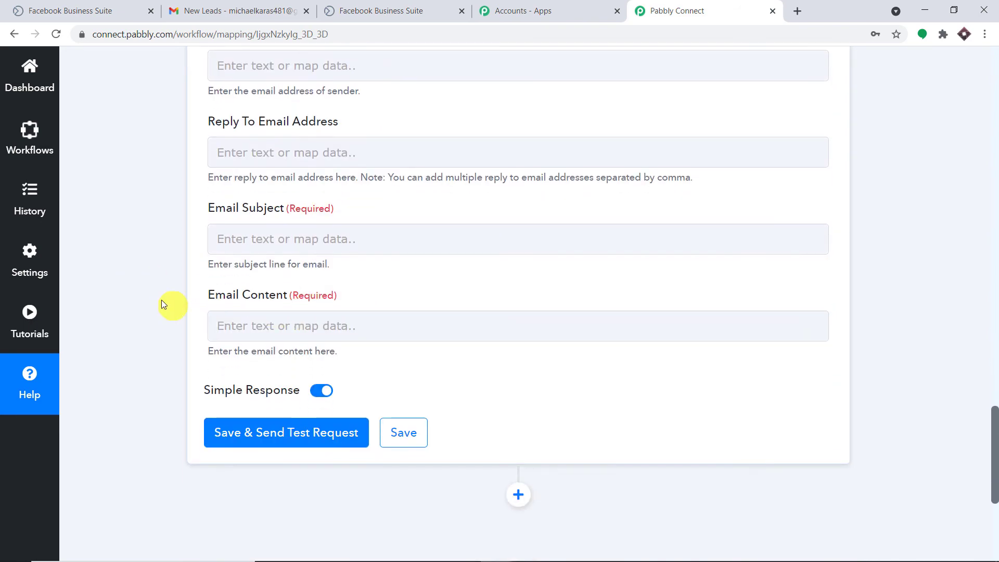
scroll(413, 263, "up", 8)
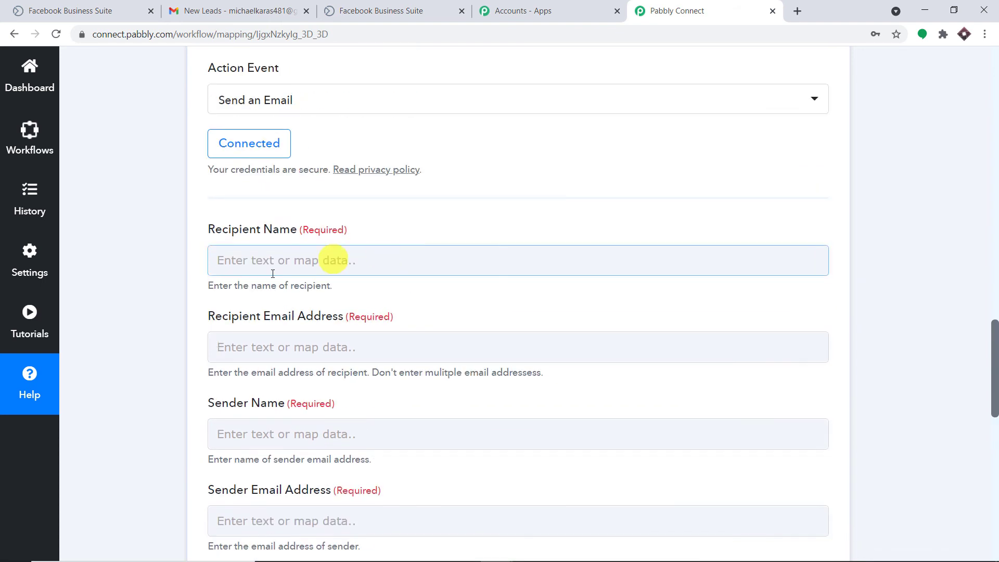
left_click(245, 260)
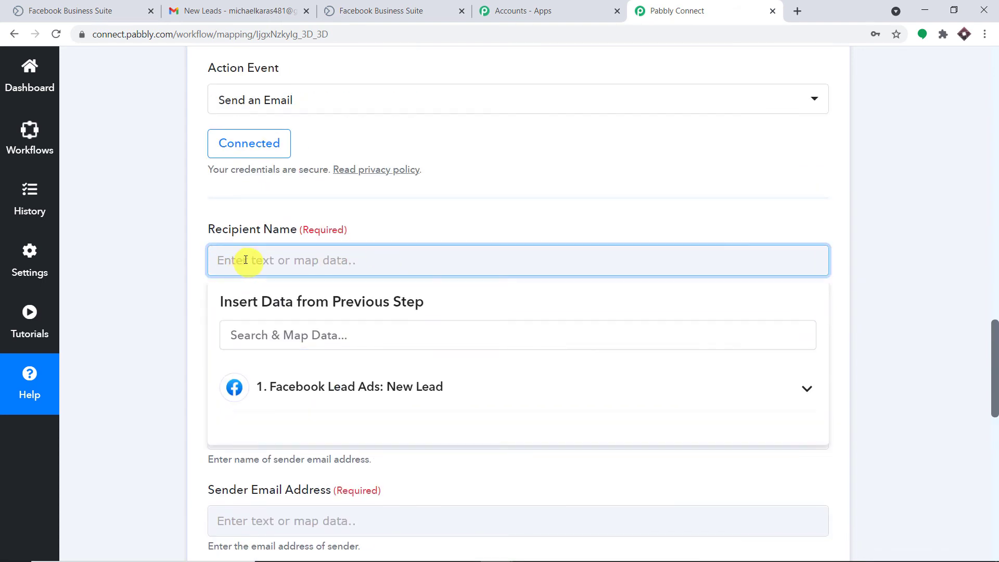
left_click(327, 205)
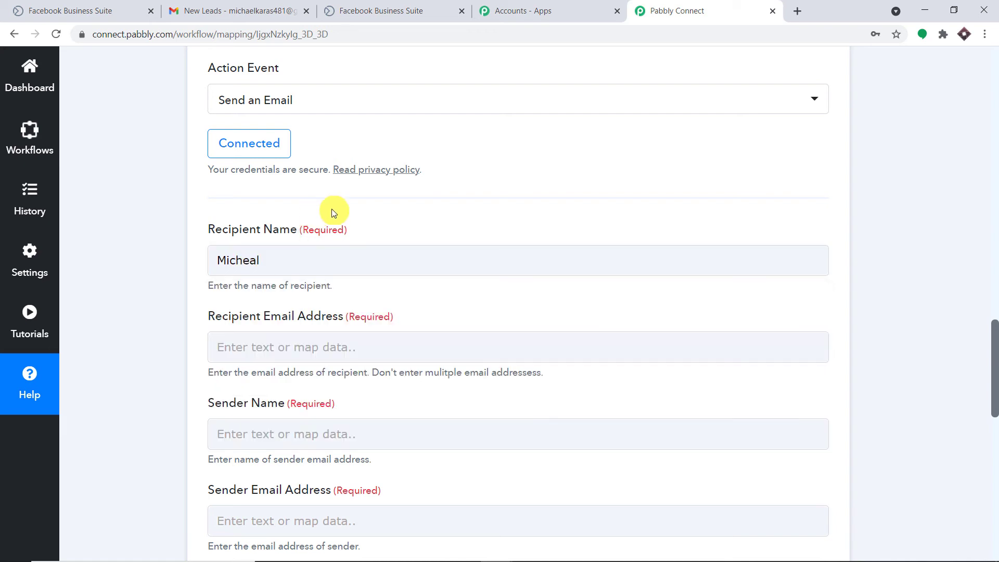
scroll(333, 212, "down", 3)
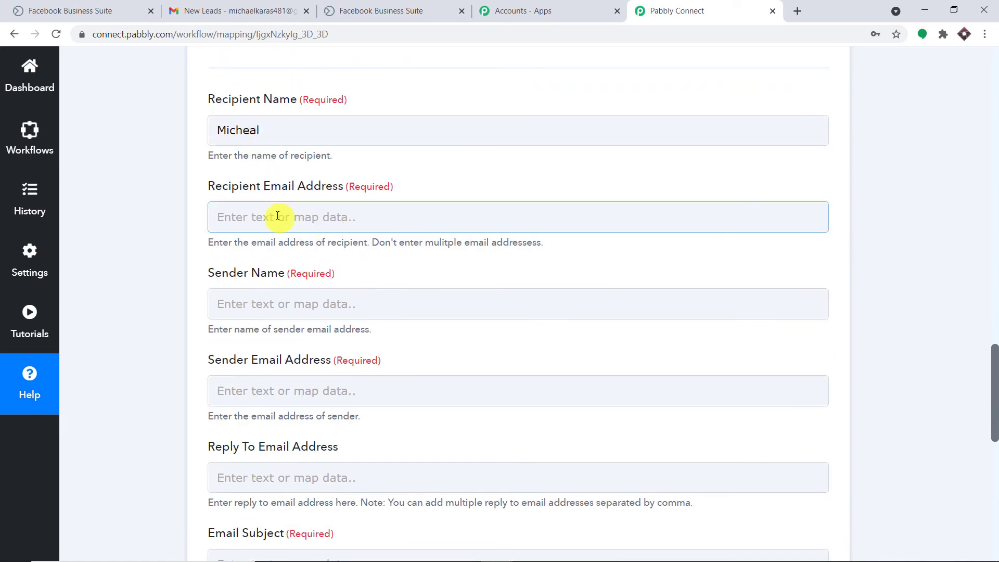
left_click(277, 217)
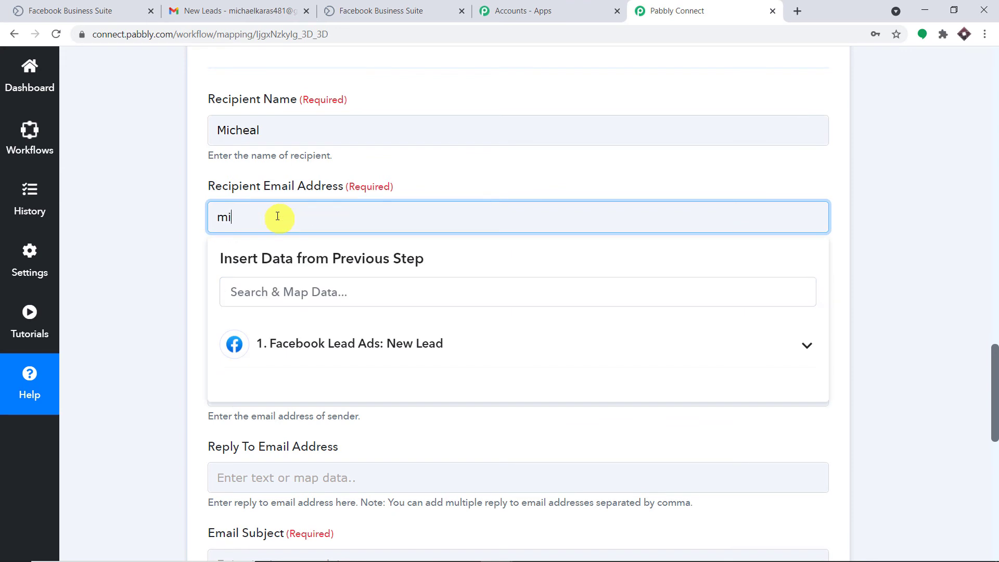
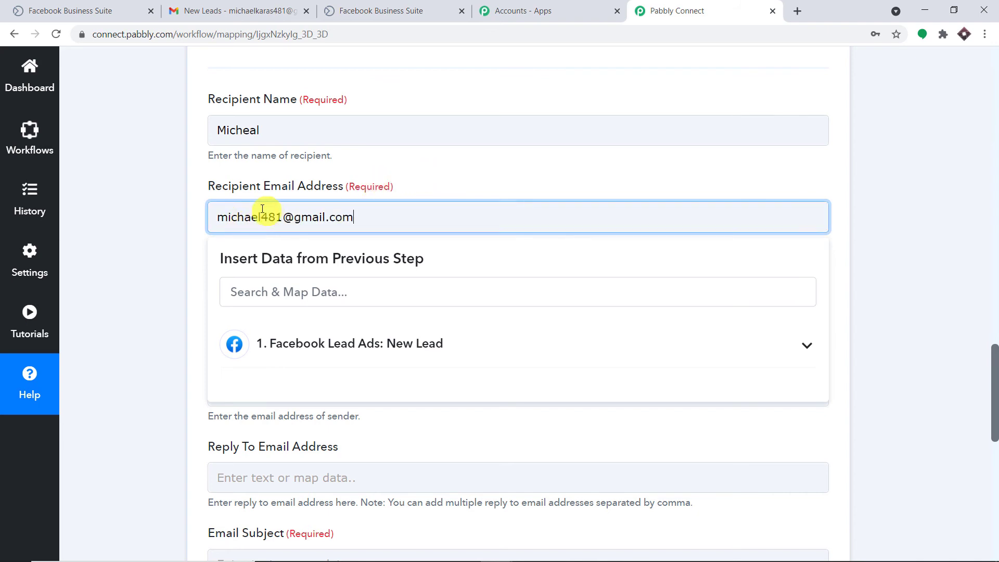
left_click(261, 213)
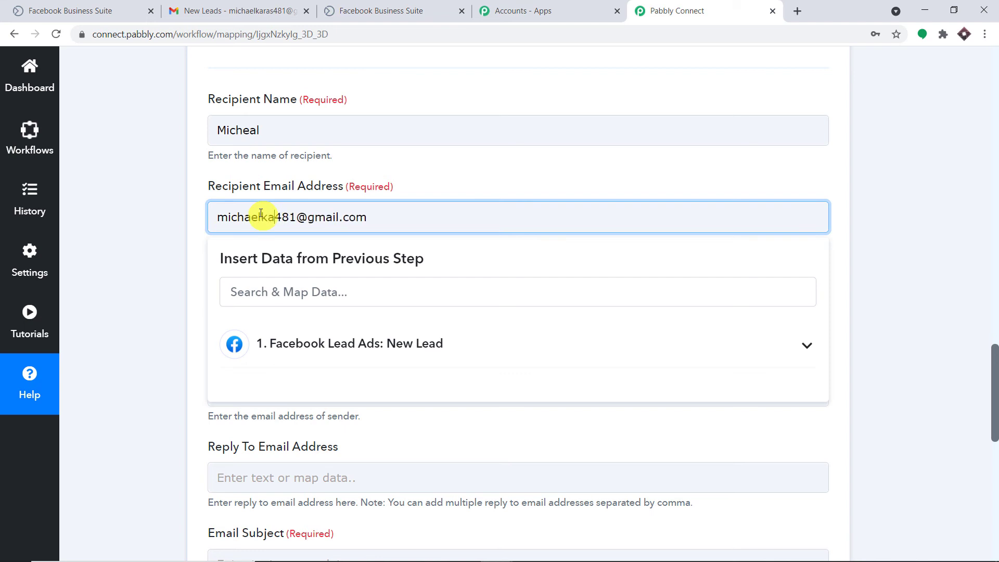
left_click(411, 179)
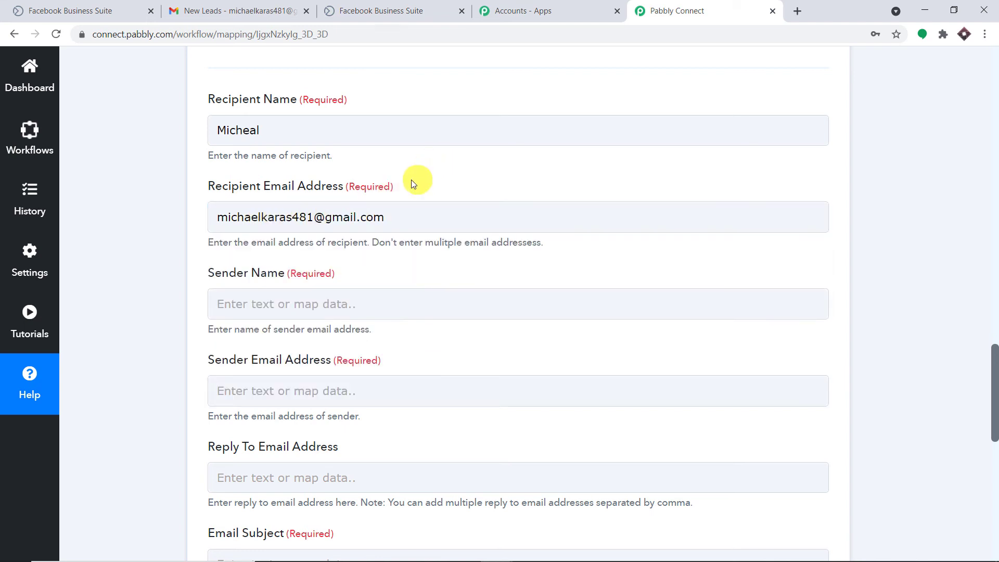
- Set the sender name to LEAD SENDER and enter the sender's e-mail address
scroll(411, 180, "down", 2)
left_click(324, 172)
left_click(324, 172)
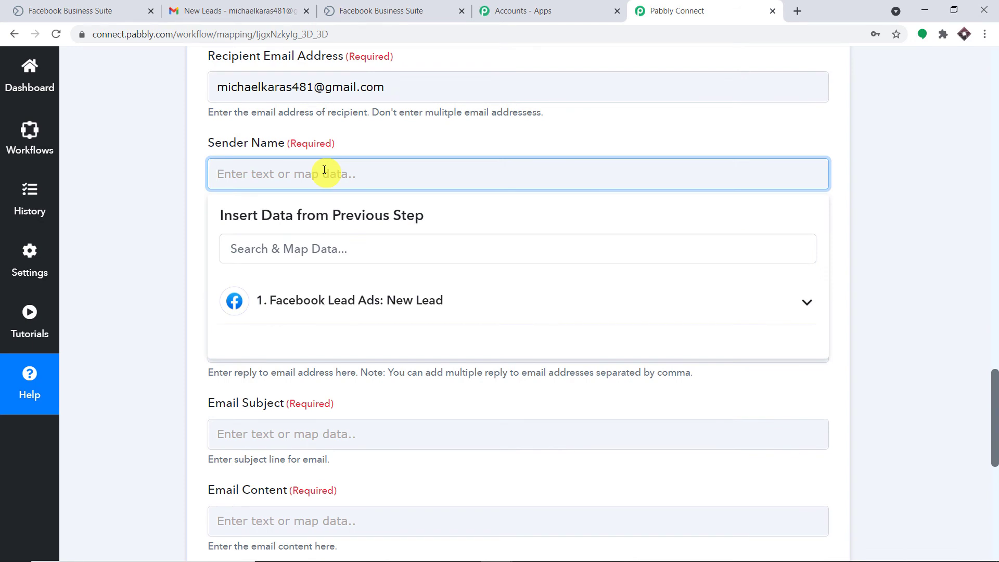
type("LEAD SEN")
type("DER")
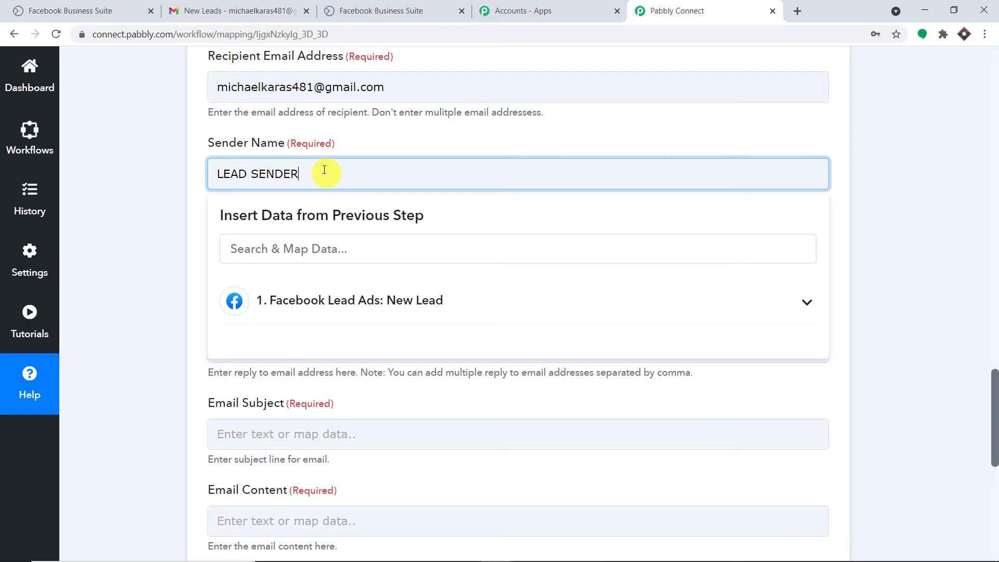
left_click(384, 150)
left_click(305, 260)
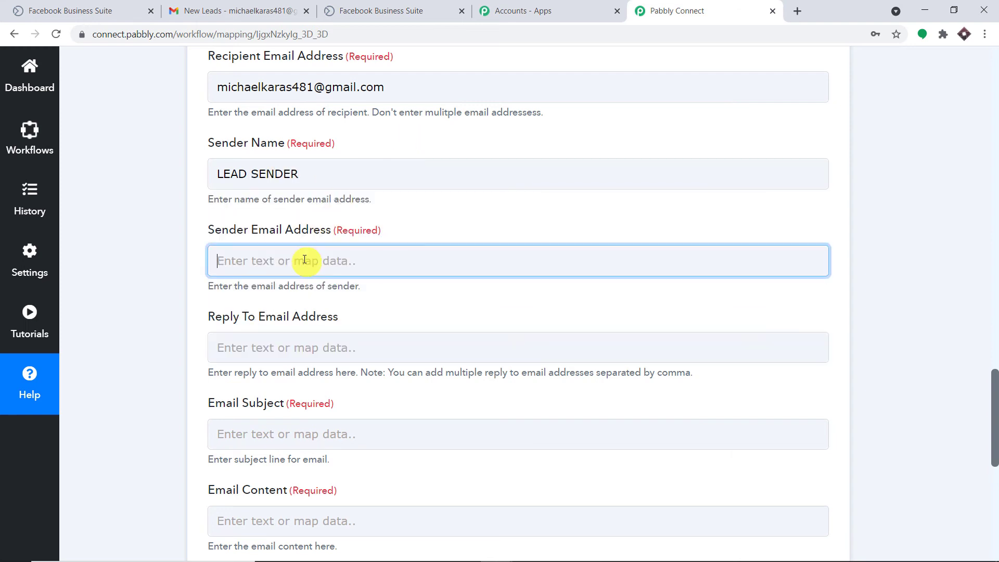
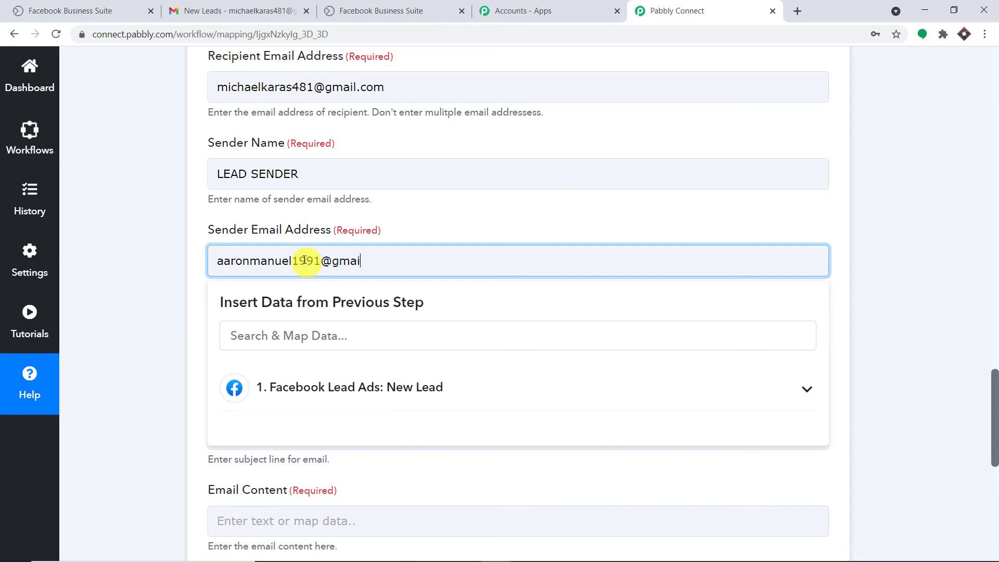
left_click(453, 205)
scroll(453, 205, "down", 3)
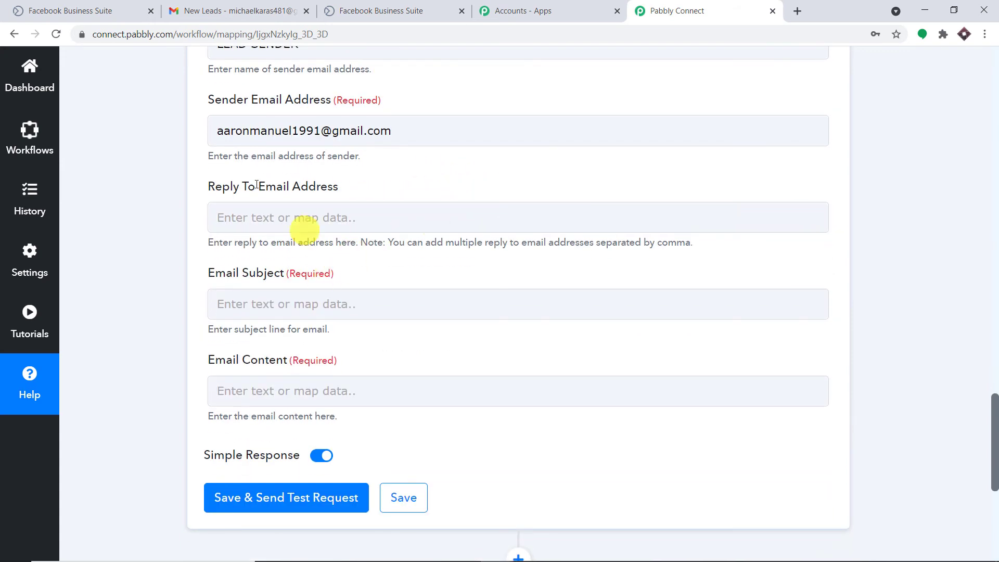
scroll(482, 203, "down", 1)
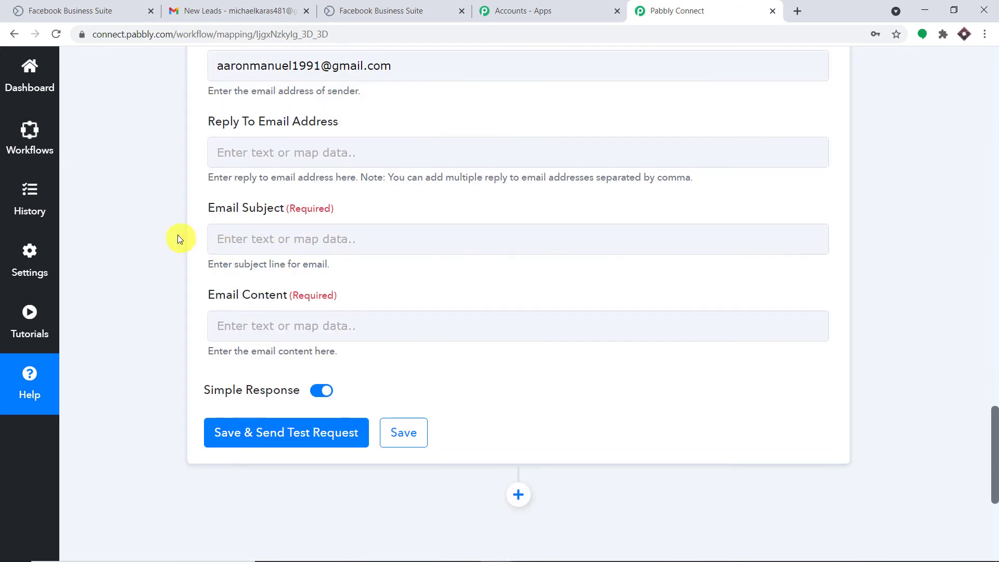
- Set subject LEAD DATA and begin the content with 'New Lead Generated' and a 'Name :' line
left_click(287, 237)
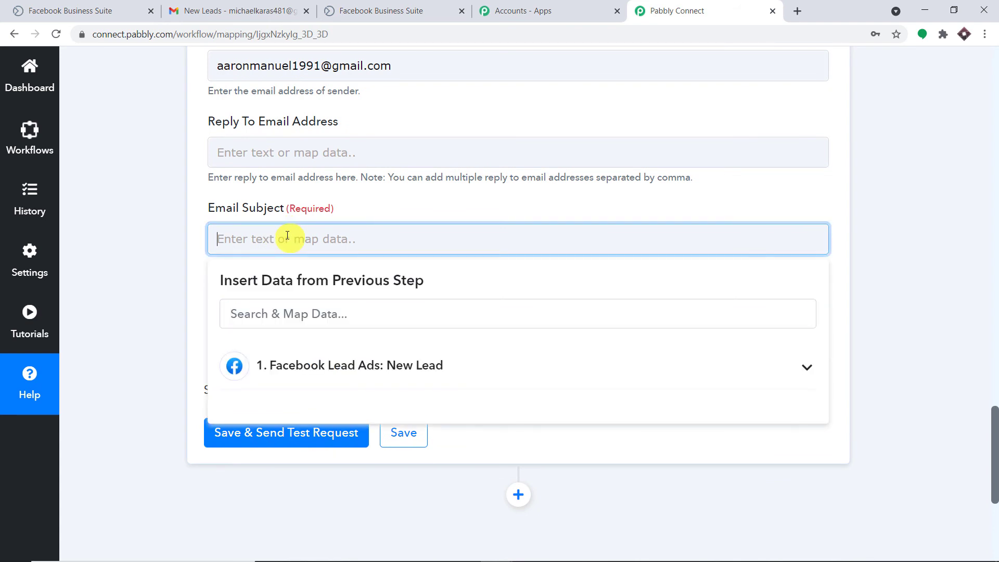
type("LEAD DATA")
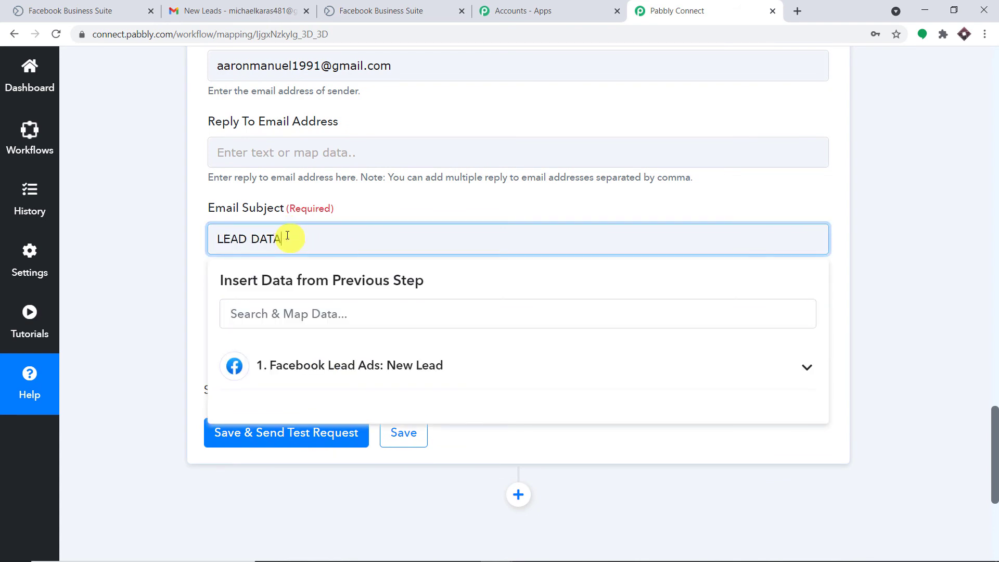
left_click(383, 205)
left_click(284, 326)
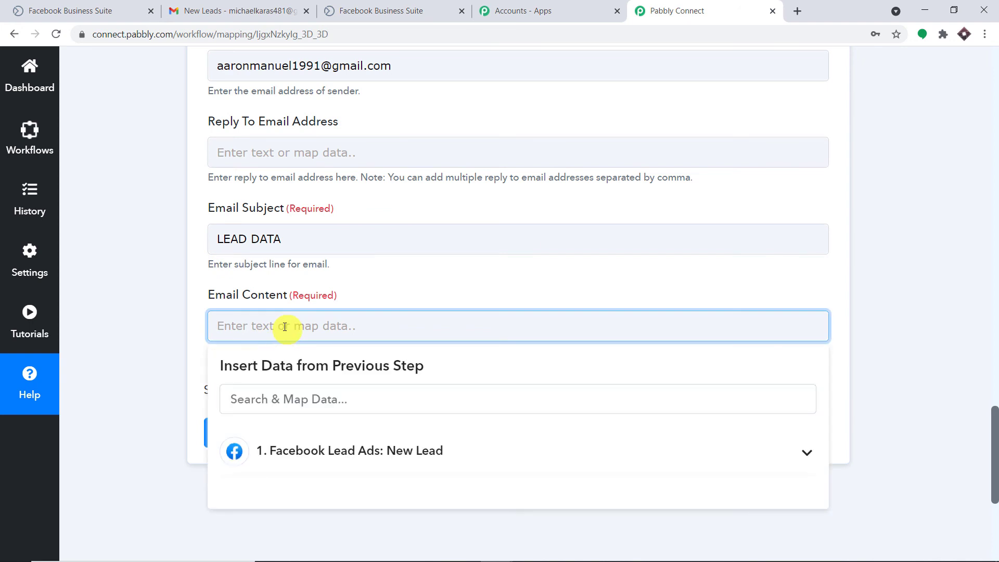
type("New")
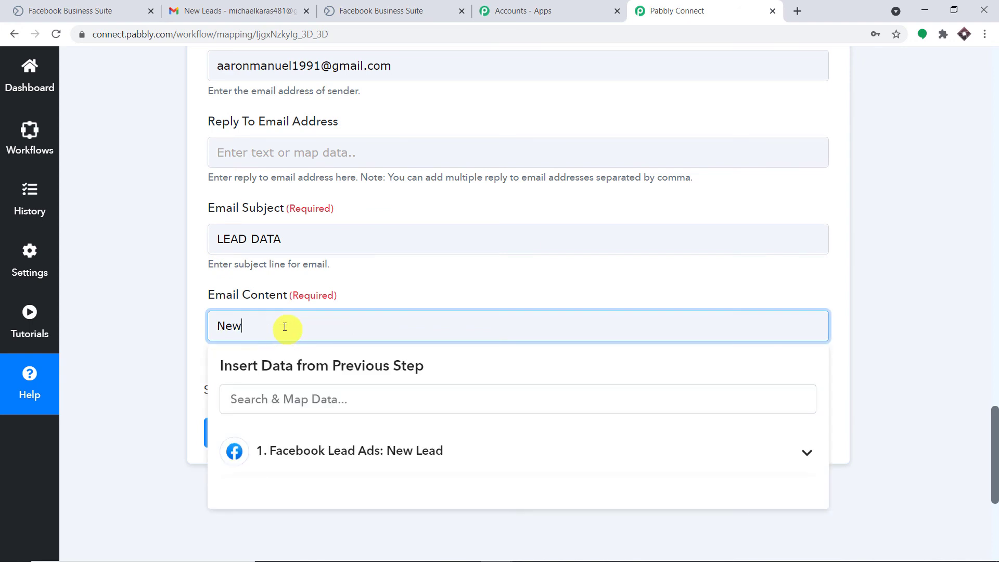
type(" Lead Gene")
type("aretd")
key("BackSpace")
key("BackSpace")
key("BackSpace")
key("BackSpace")
key("BackSpace")
type("rated")
key("Return")
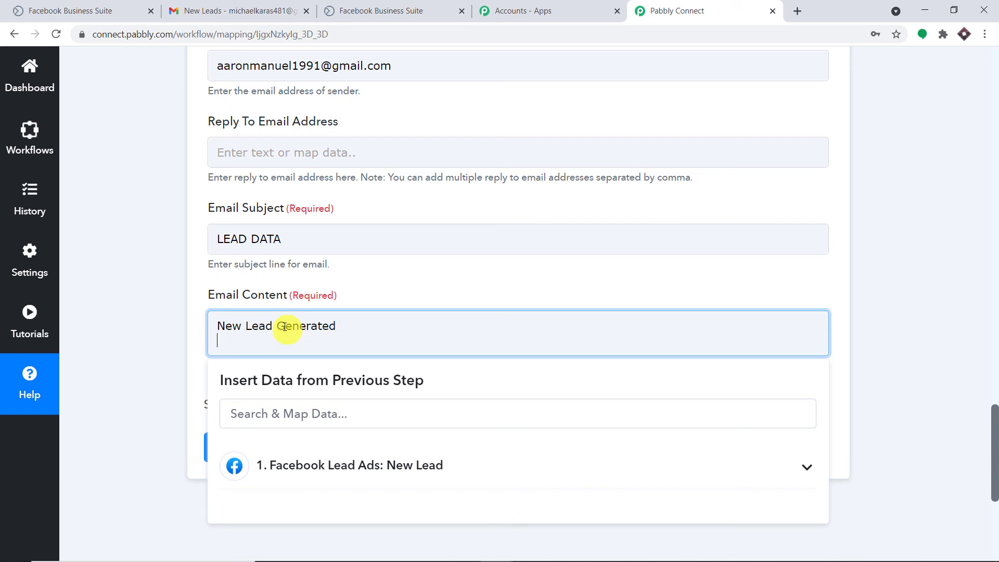
type("Name :")
- Map the lead's full name, job title and company into the Name, Job and Company lines
left_click(333, 465)
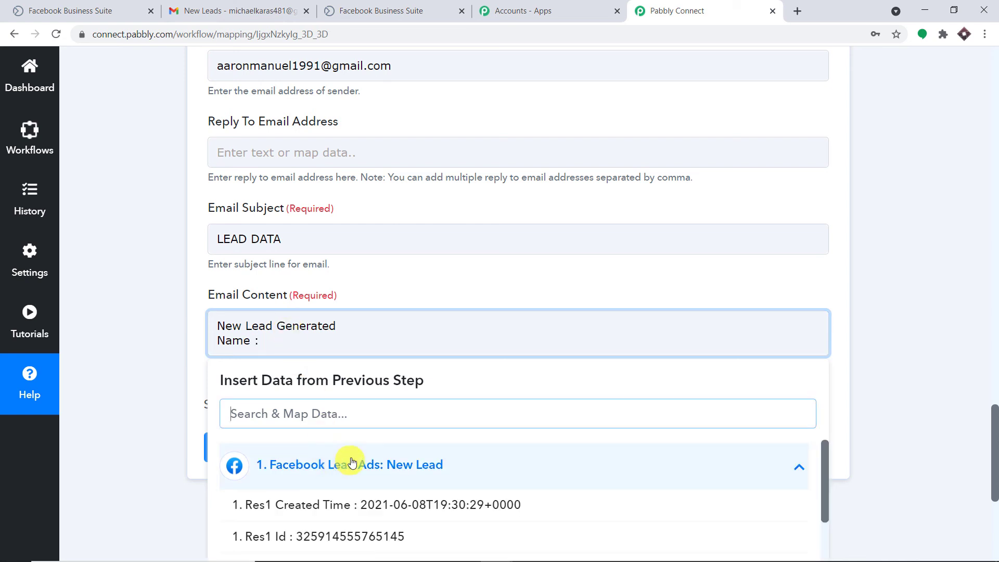
scroll(402, 450, "down", 10)
scroll(405, 484, "down", 5)
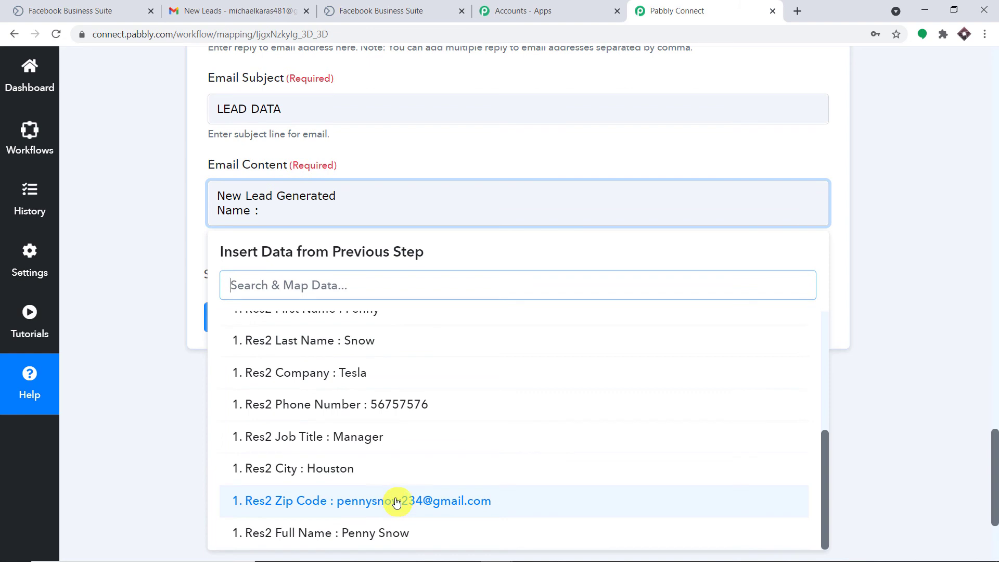
left_click(395, 533)
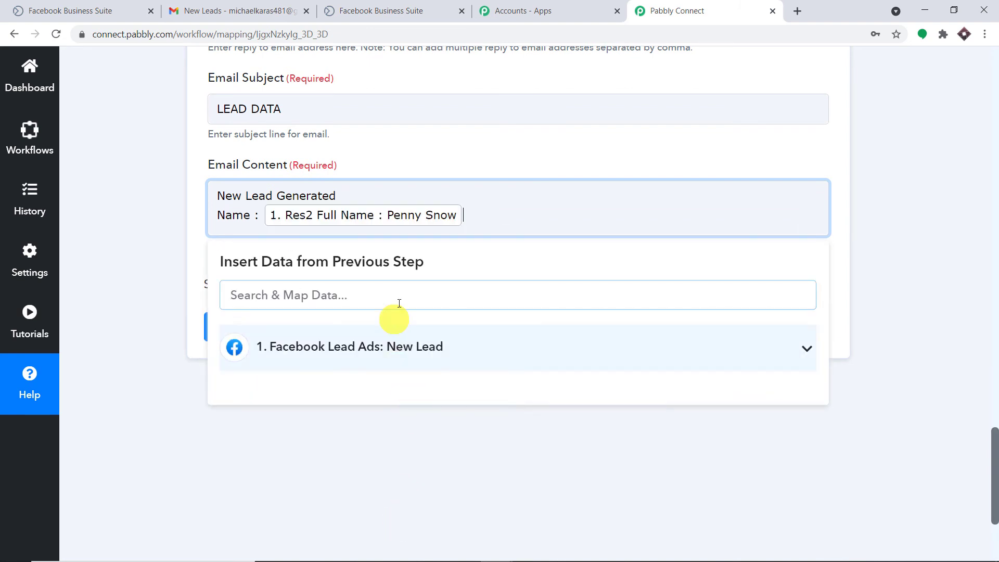
key("Return")
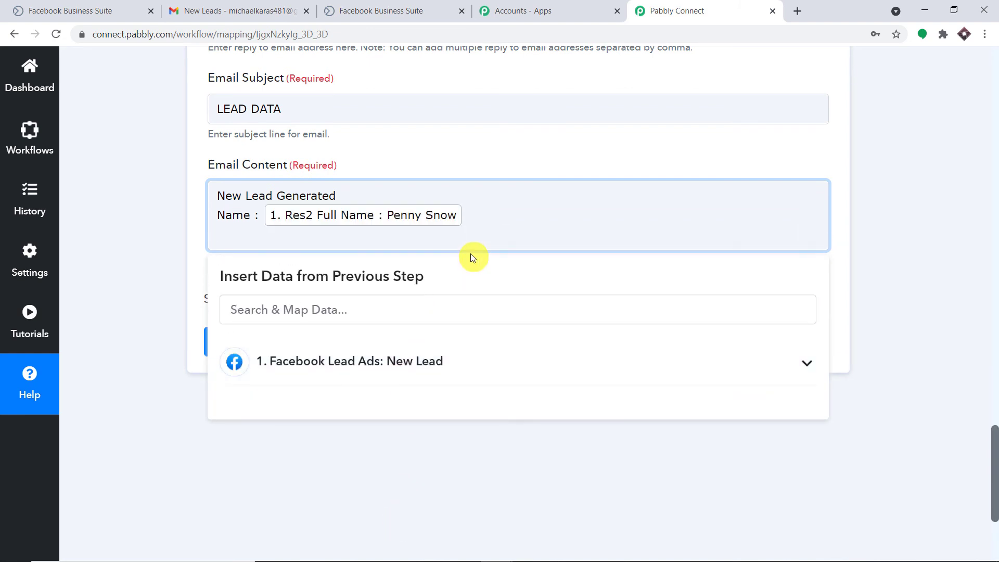
type("Job :")
left_click(419, 374)
scroll(449, 434, "down", 3)
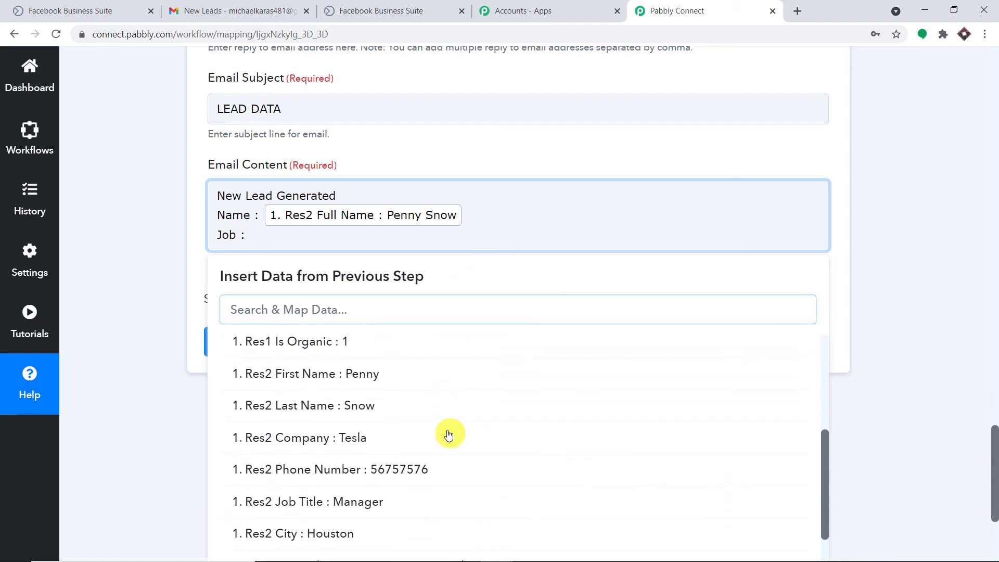
scroll(416, 440, "down", 1)
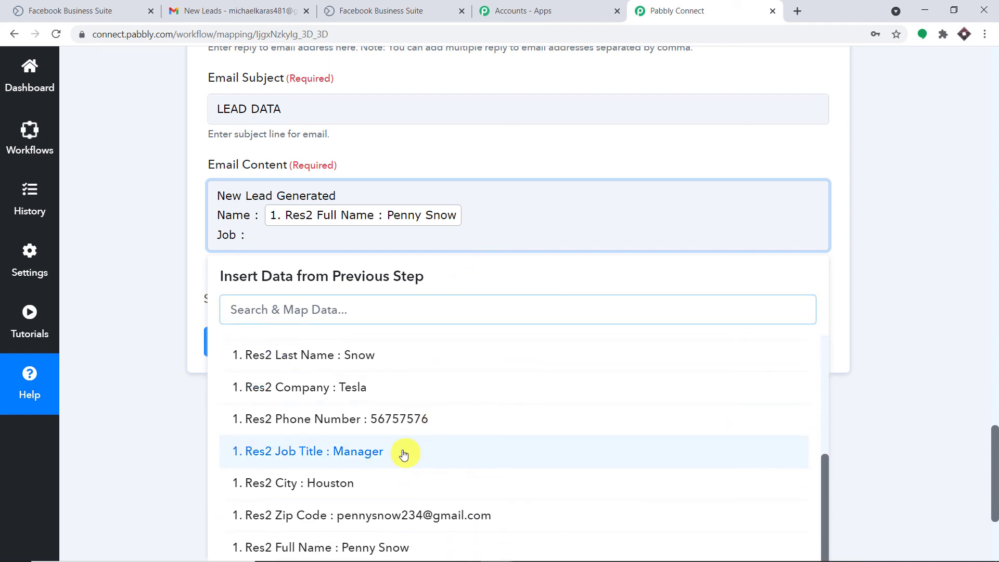
left_click(404, 452)
key("Return")
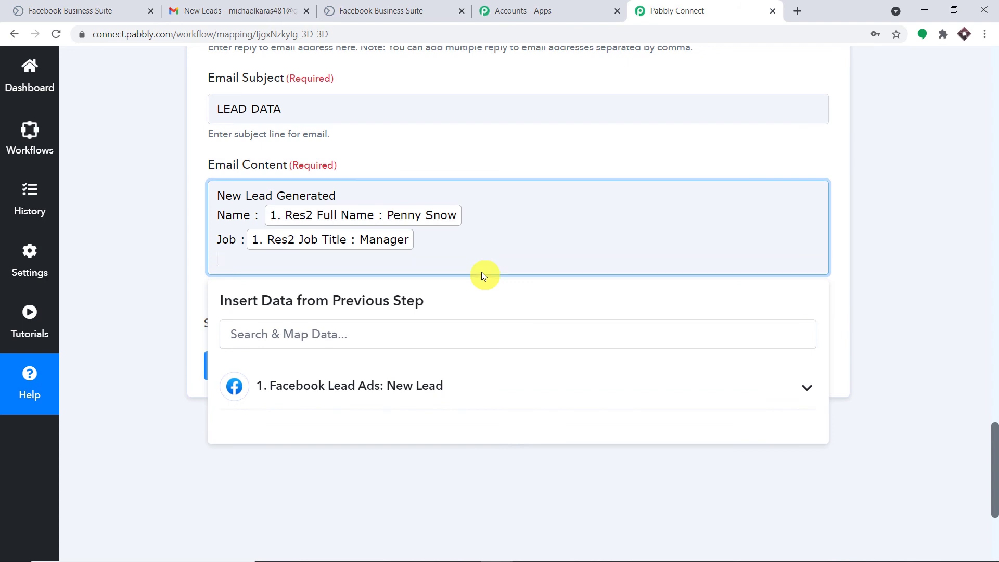
type("Company :")
left_click(399, 384)
scroll(425, 424, "down", 3)
left_click(370, 462)
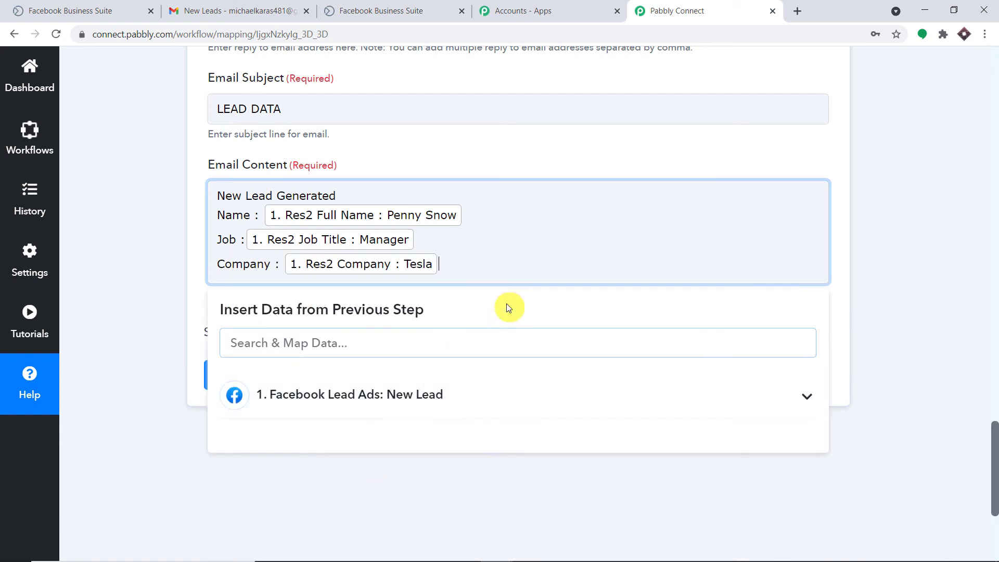
- Add Email, Phone Number and City lines mapped to the lead's email, phone and city fields
key("Return")
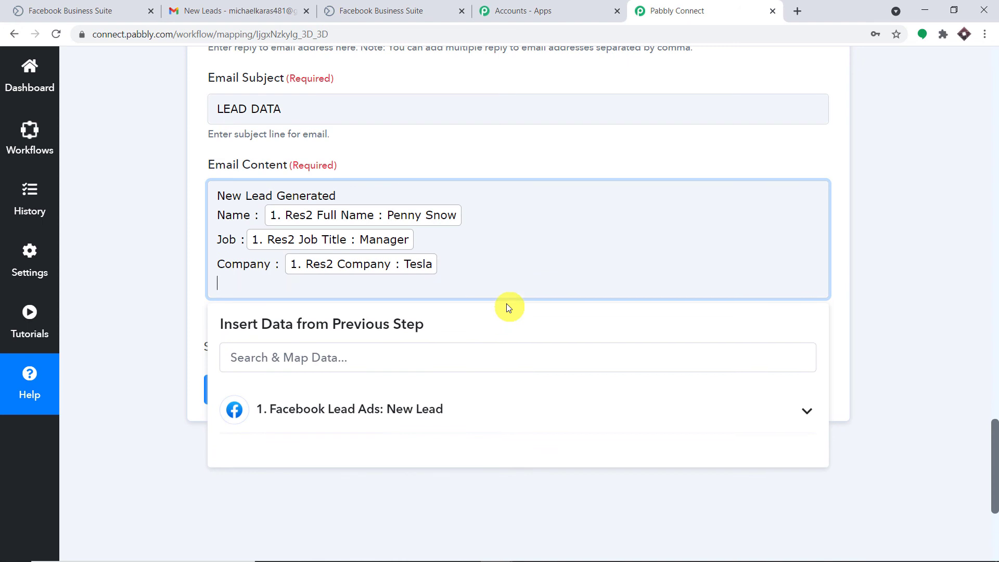
type("G")
type("mail :")
left_click(453, 409)
scroll(461, 408, "down", 5)
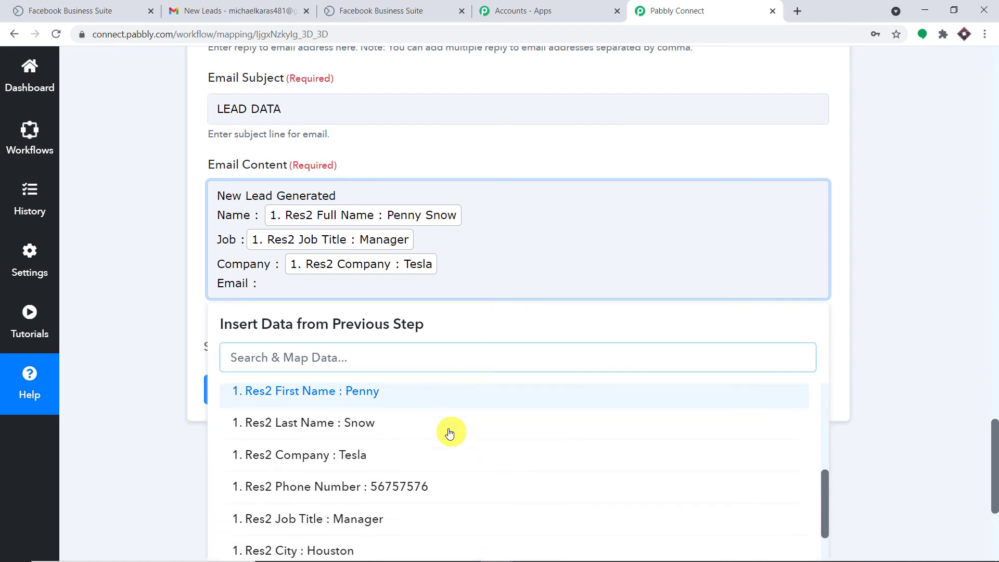
scroll(450, 433, "down", 2)
left_click(435, 516)
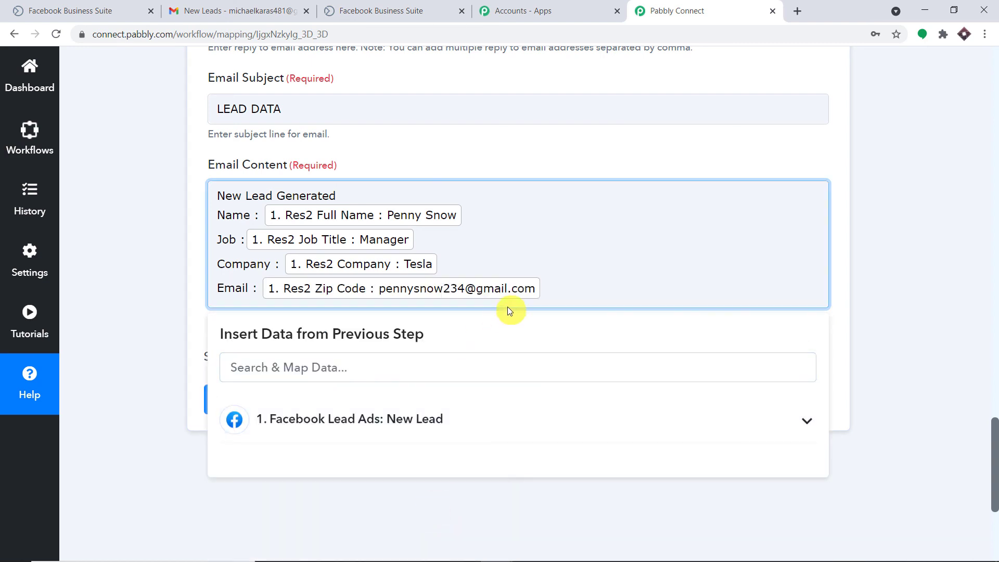
key("Return")
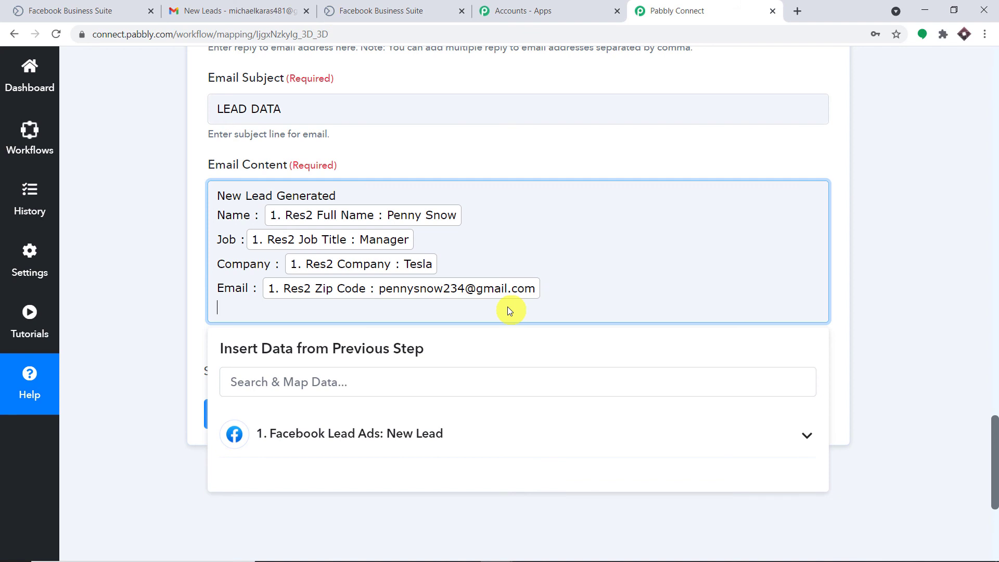
type("Phone Number :")
left_click(435, 445)
scroll(453, 447, "down", 5)
scroll(453, 448, "down", 5)
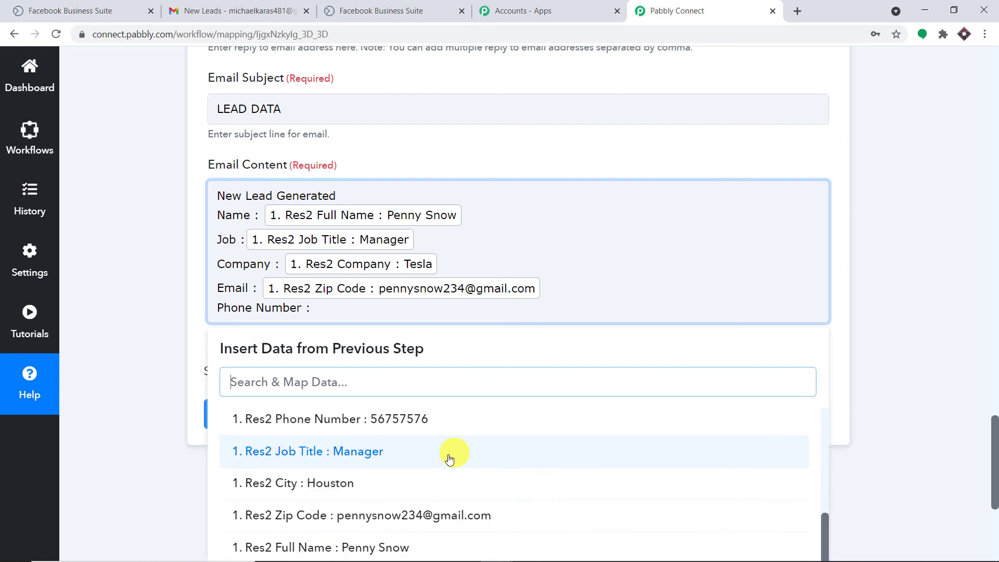
left_click(417, 405)
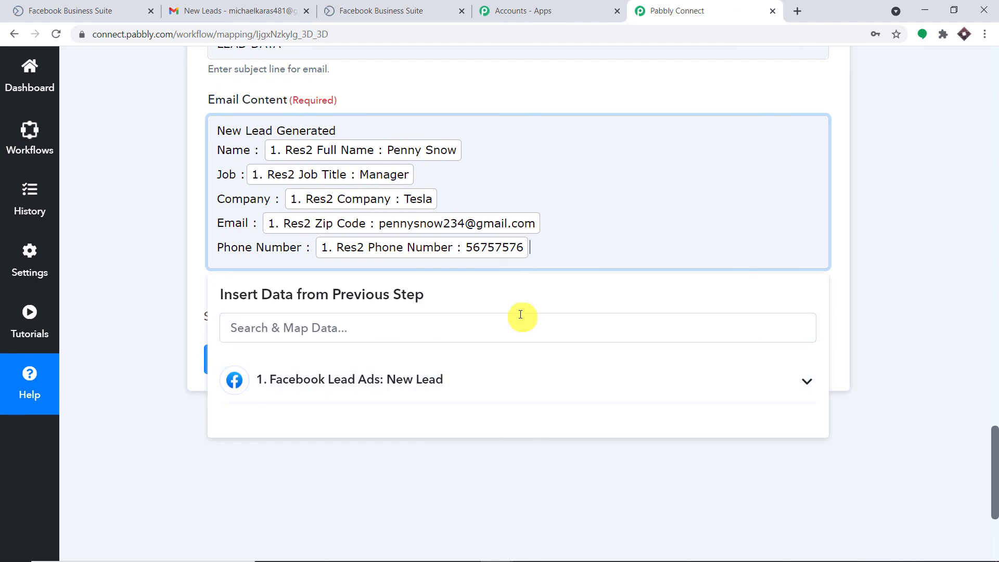
left_click(469, 379)
scroll(525, 424, "down", 4)
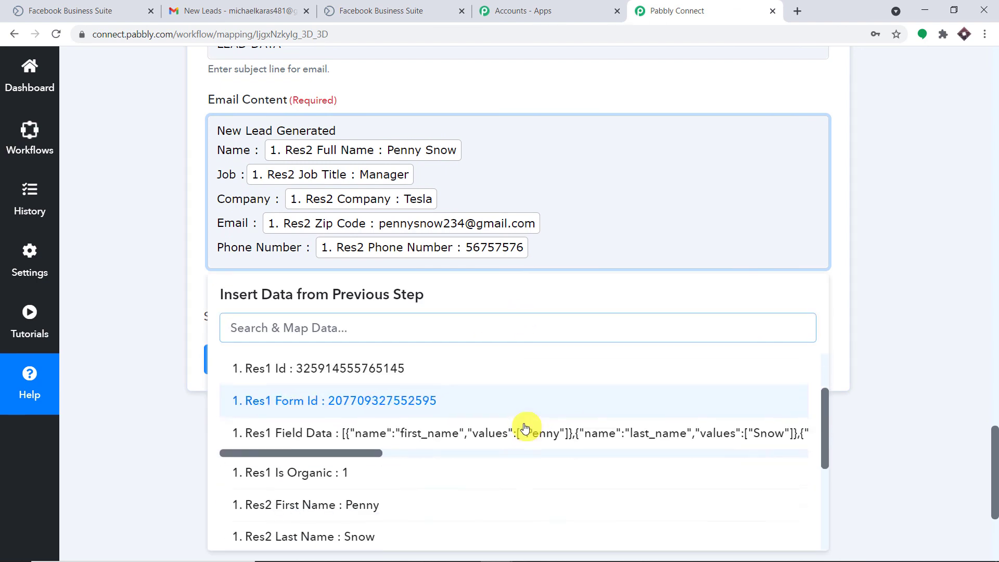
scroll(525, 426, "down", 3)
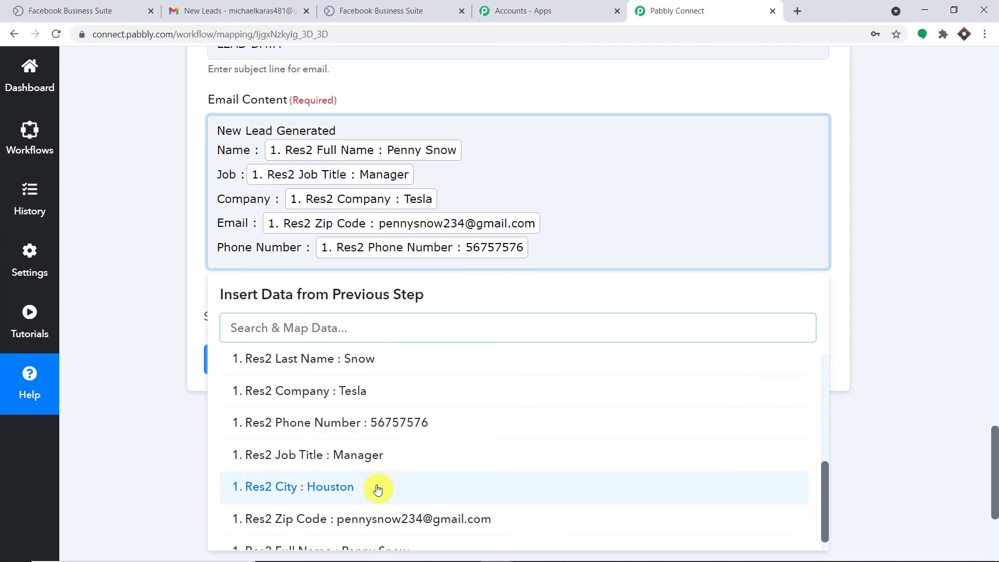
left_click(547, 251)
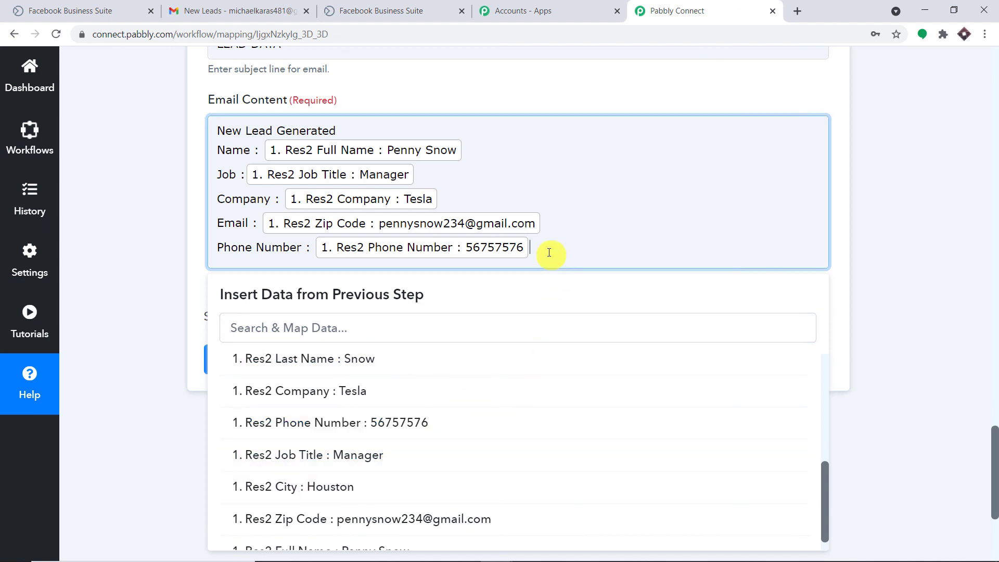
key("Return")
type("City")
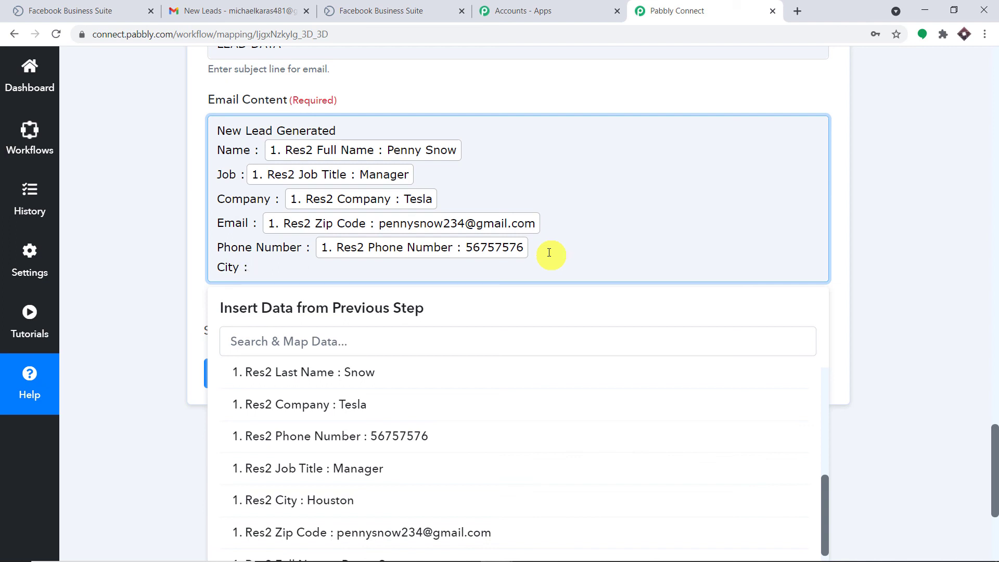
type(" :")
left_click(279, 499)
left_click(744, 78)
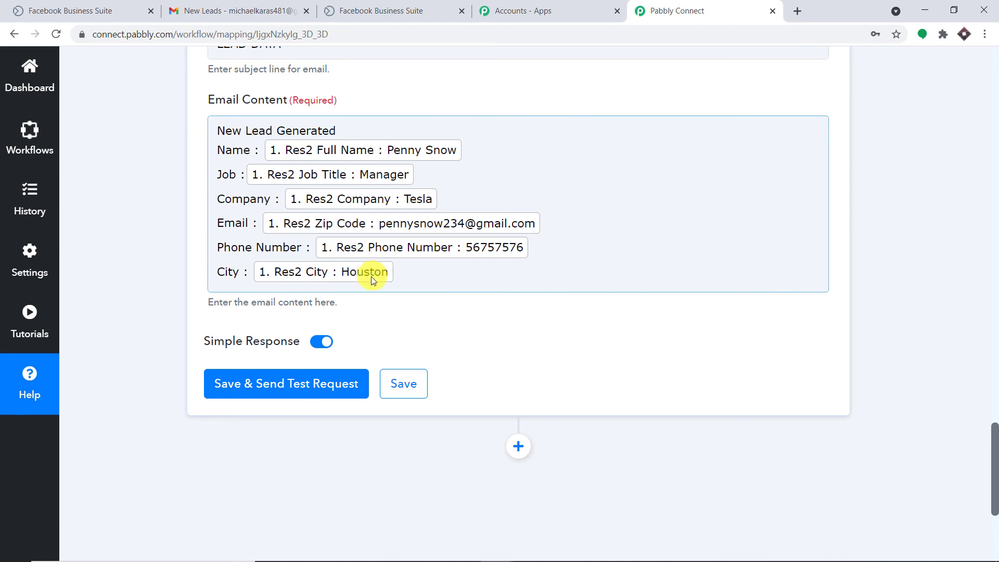
- Save the Gmail step and send a test email, checking the response shows SENT
left_click(290, 386)
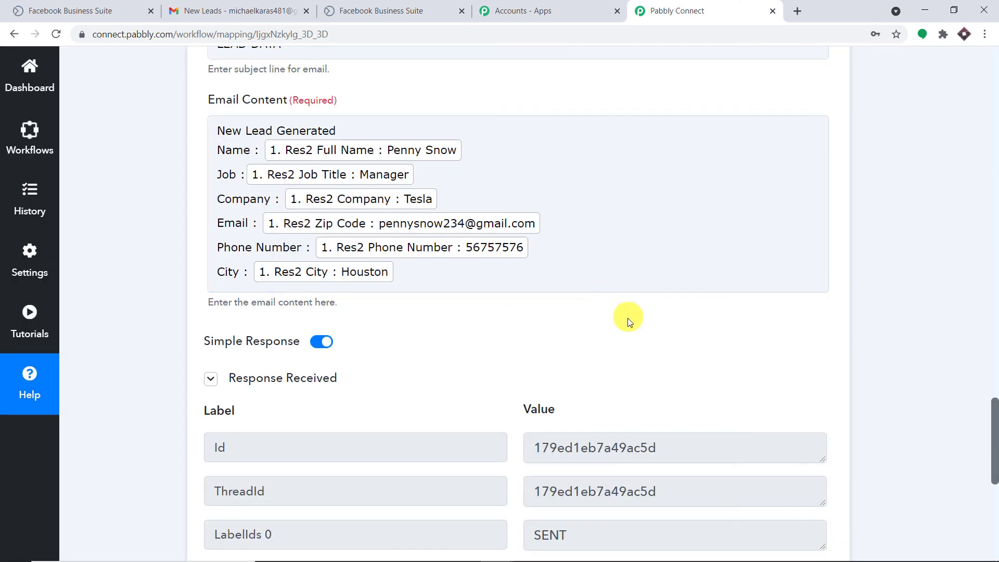
scroll(640, 335, "down", 3)
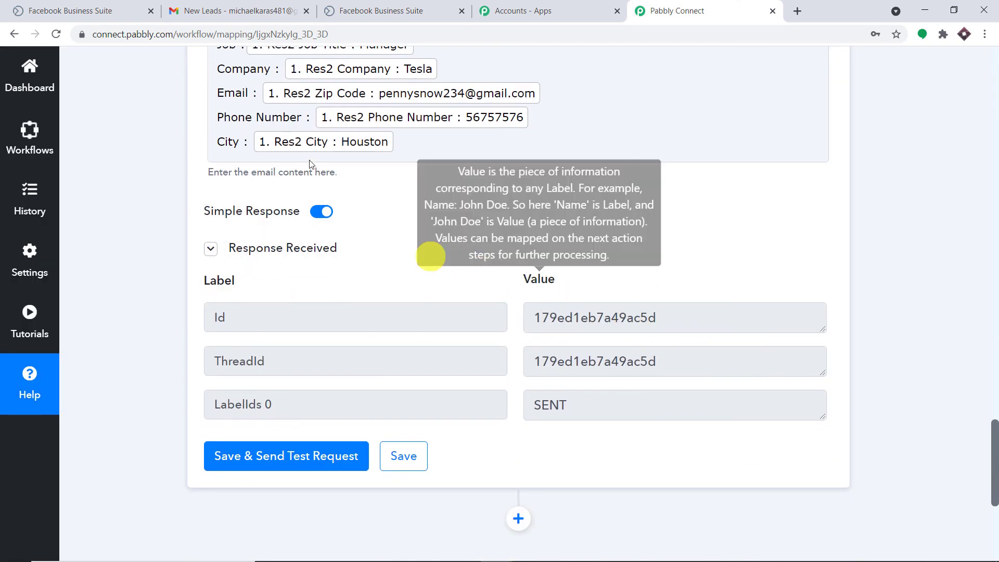
- Refresh the Gmail inbox and open the new LEAD DATA email from LEAD SENDER
left_click(237, 11)
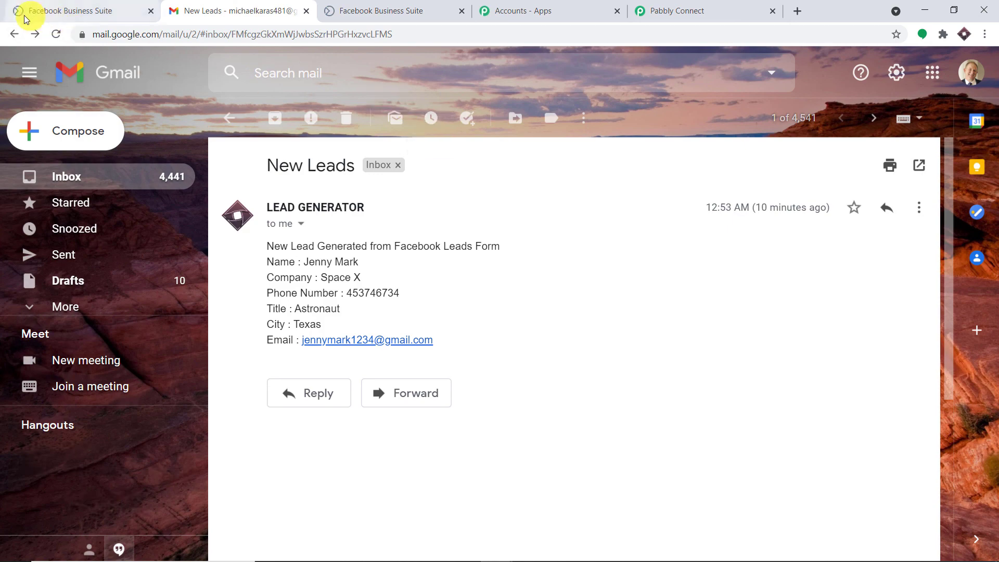
left_click(14, 34)
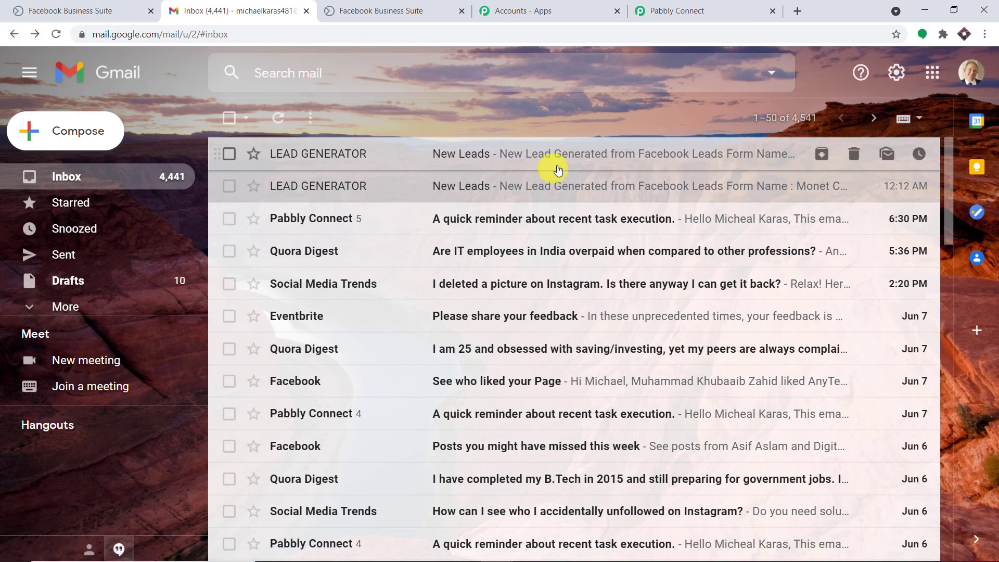
left_click(56, 34)
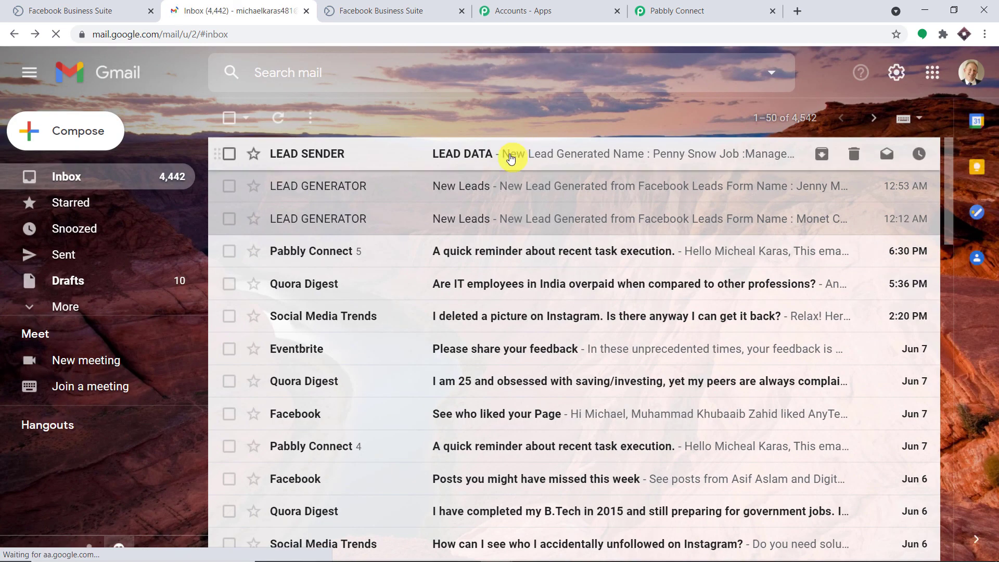
left_click(510, 155)
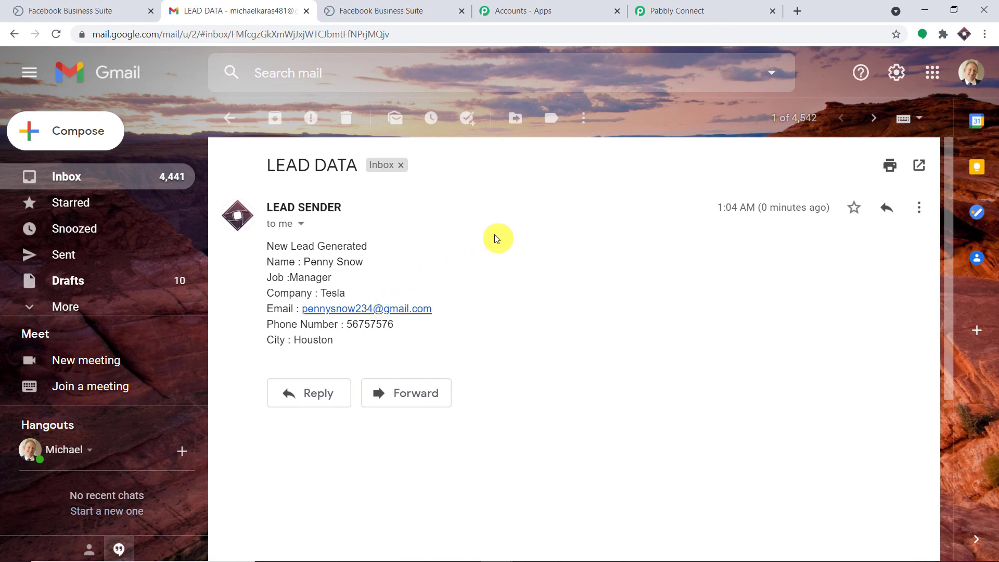
- Collapse the Gmail Send an Email action and the Facebook Lead Ads trigger
left_click(742, 10)
scroll(994, 322, "up", 8)
scroll(994, 321, "up", 8)
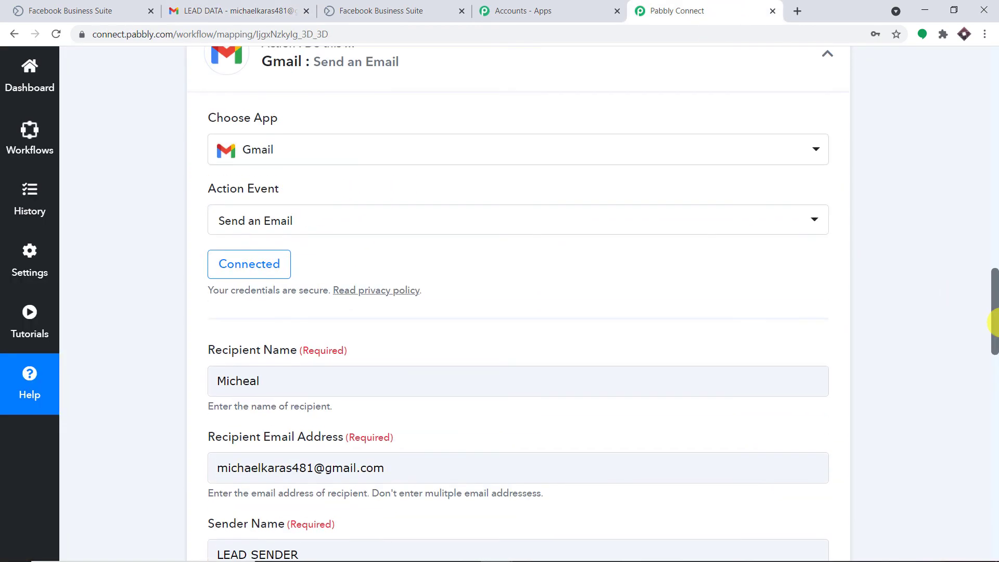
scroll(993, 322, "up", 3)
left_click(423, 226)
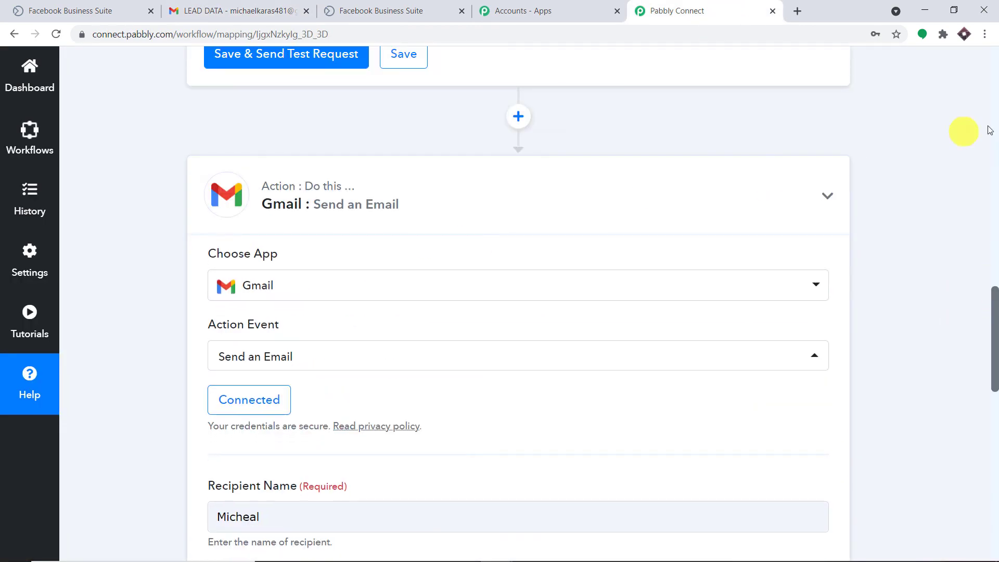
scroll(994, 130, "up", 10)
scroll(993, 130, "up", 10)
left_click(519, 245)
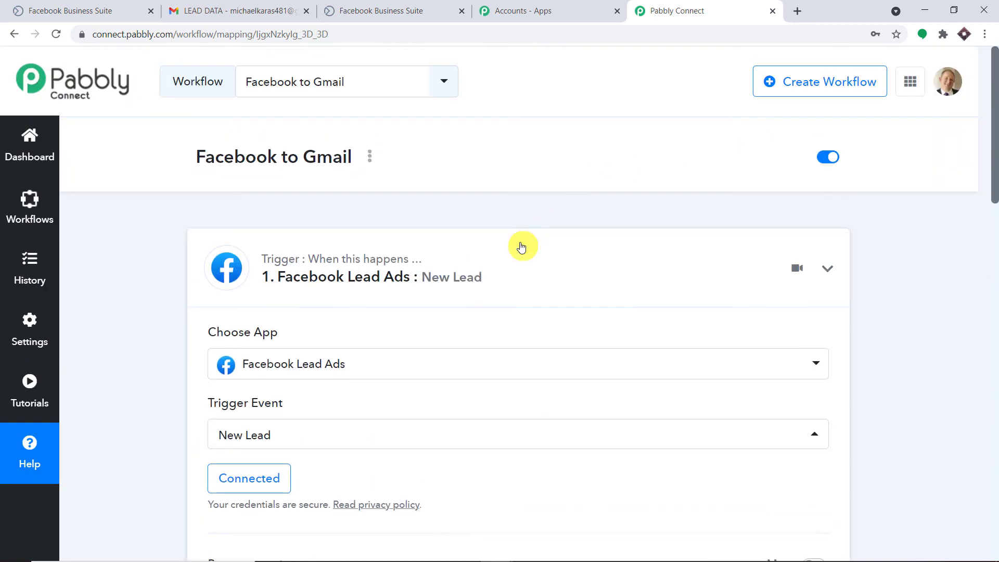
left_click_drag(994, 166, 993, 211)
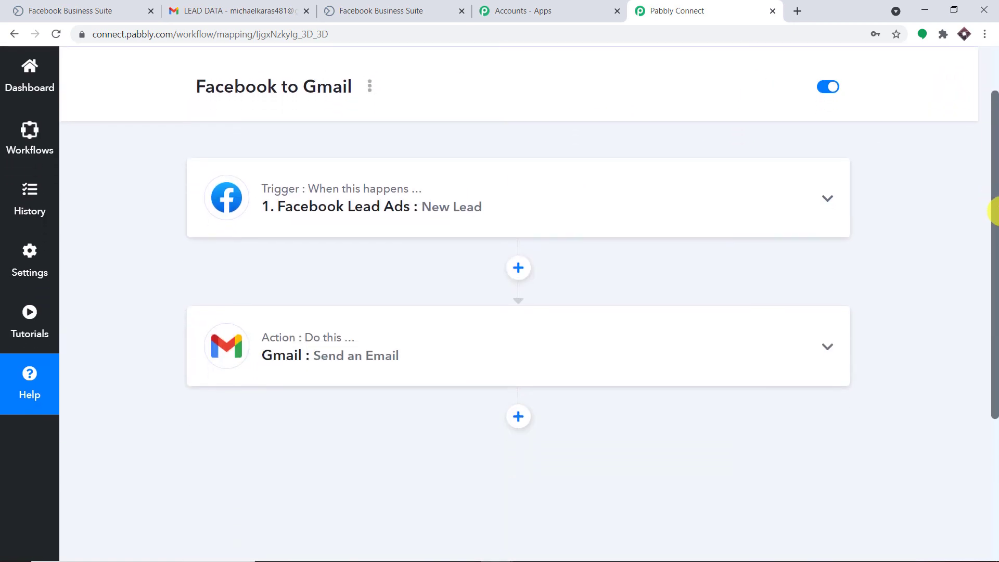